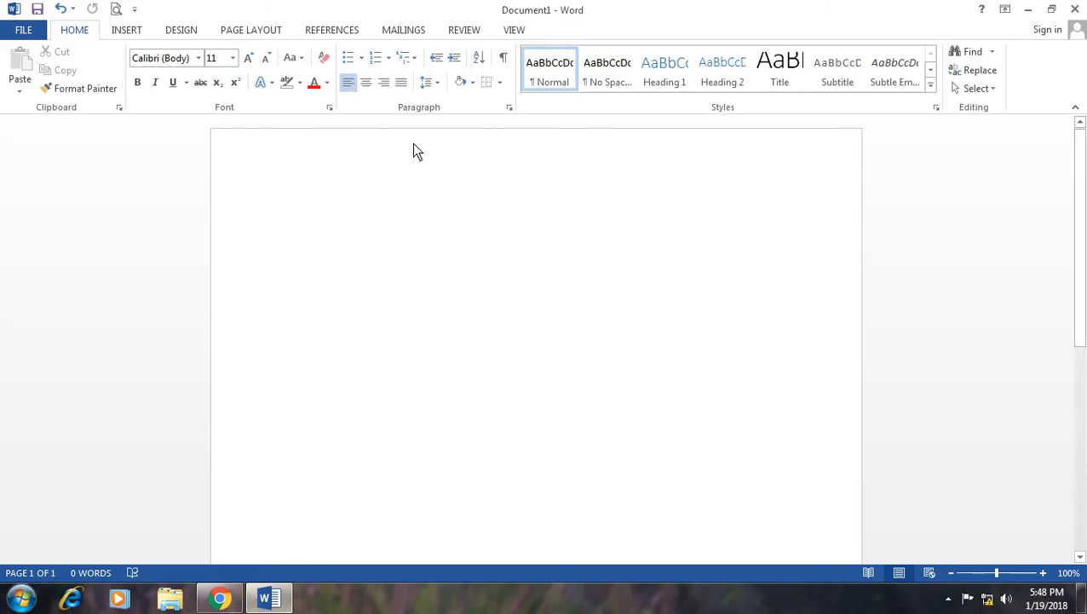
Step: Enter the word "Computer" on the first line and format it with a solid round bullet
{"action": "type", "text": "com"}
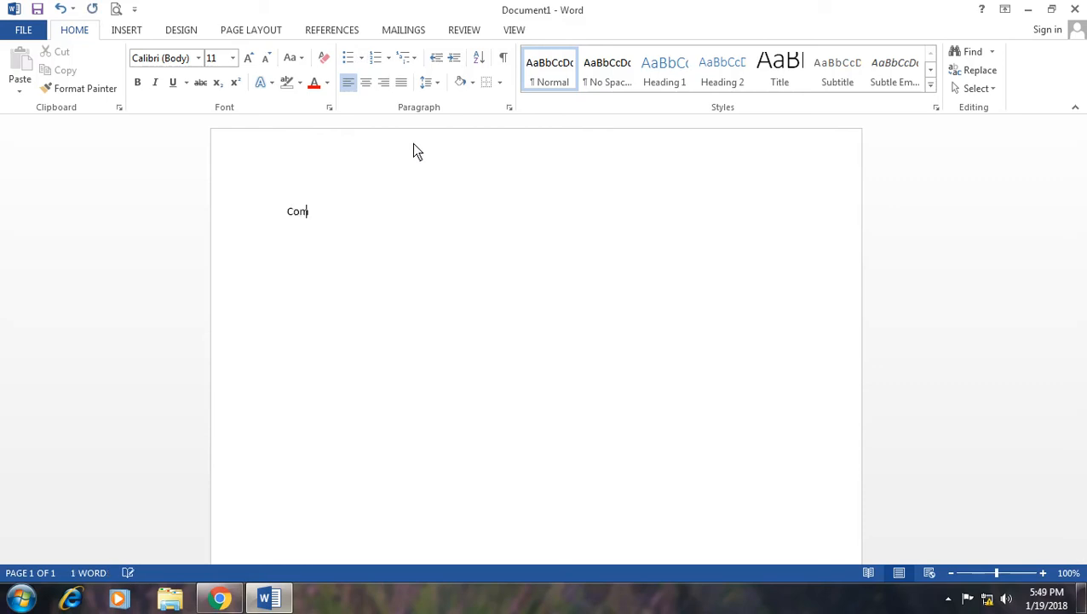
{"action": "type", "text": "puter"}
{"action": "left_click", "coordinate": [285, 213]}
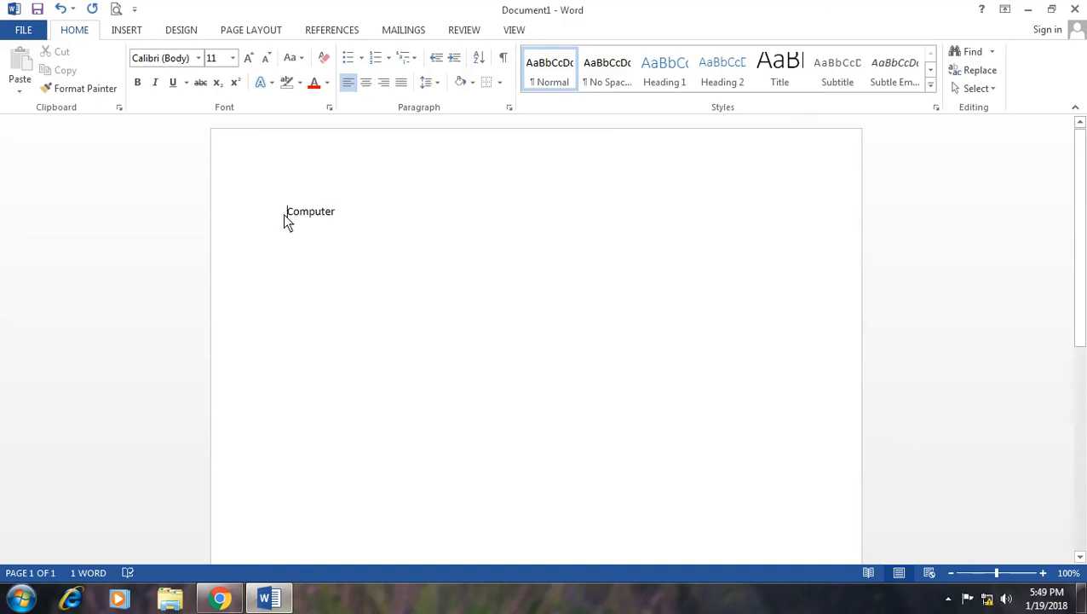
{"action": "left_click", "coordinate": [361, 61]}
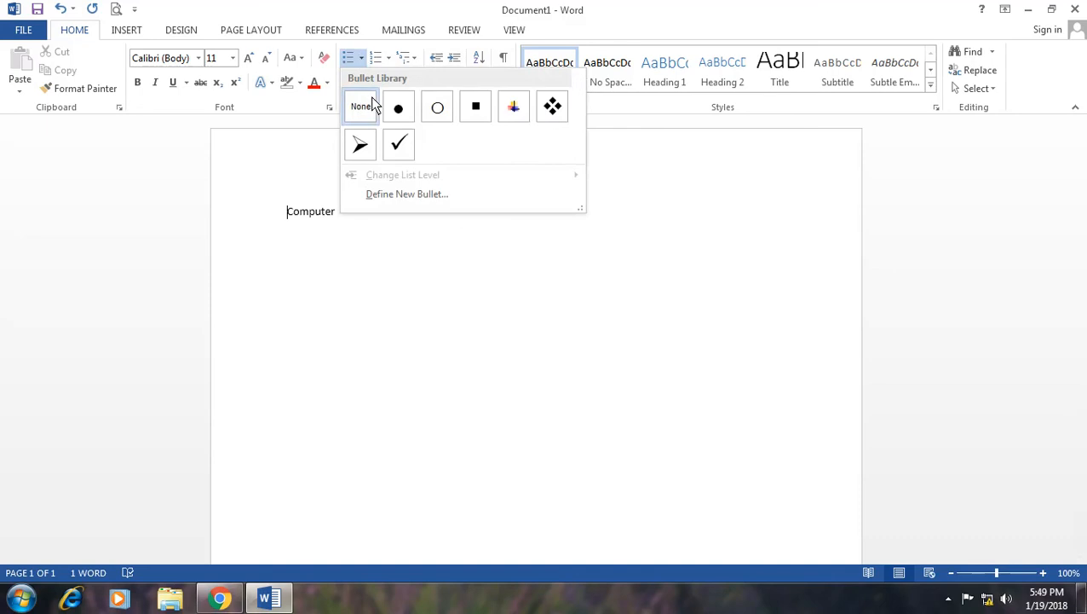
{"action": "left_click", "coordinate": [400, 105]}
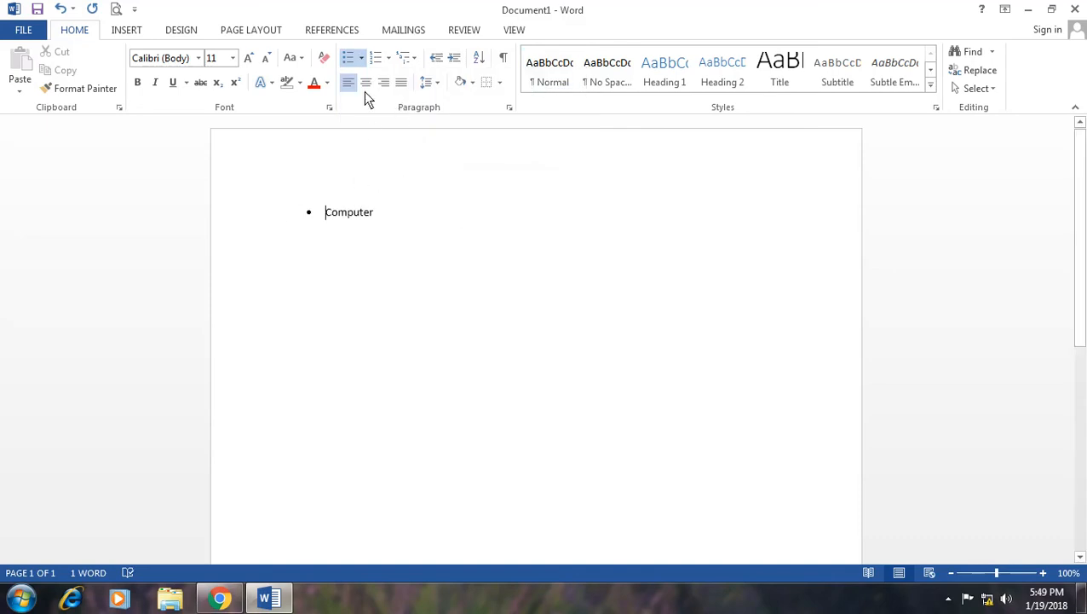
{"action": "left_click", "coordinate": [362, 59]}
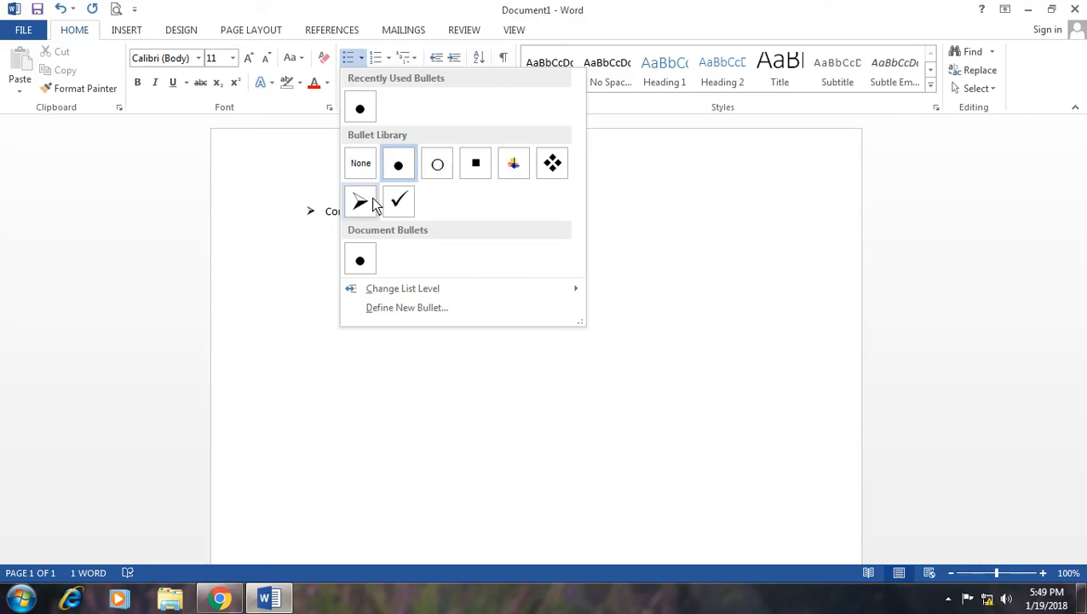
{"action": "left_click", "coordinate": [409, 307]}
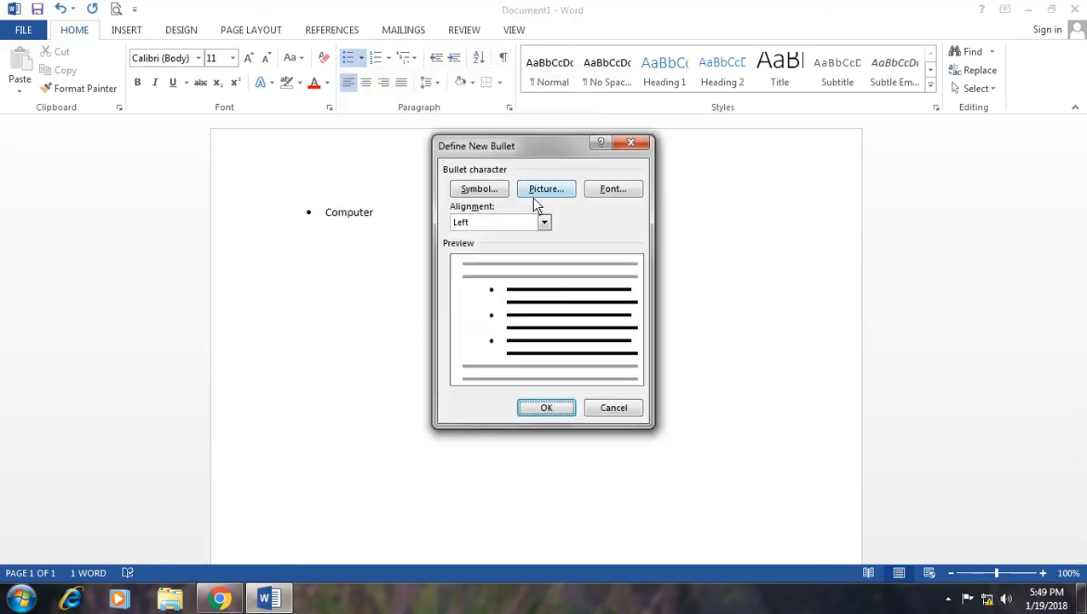
{"action": "left_click", "coordinate": [480, 190]}
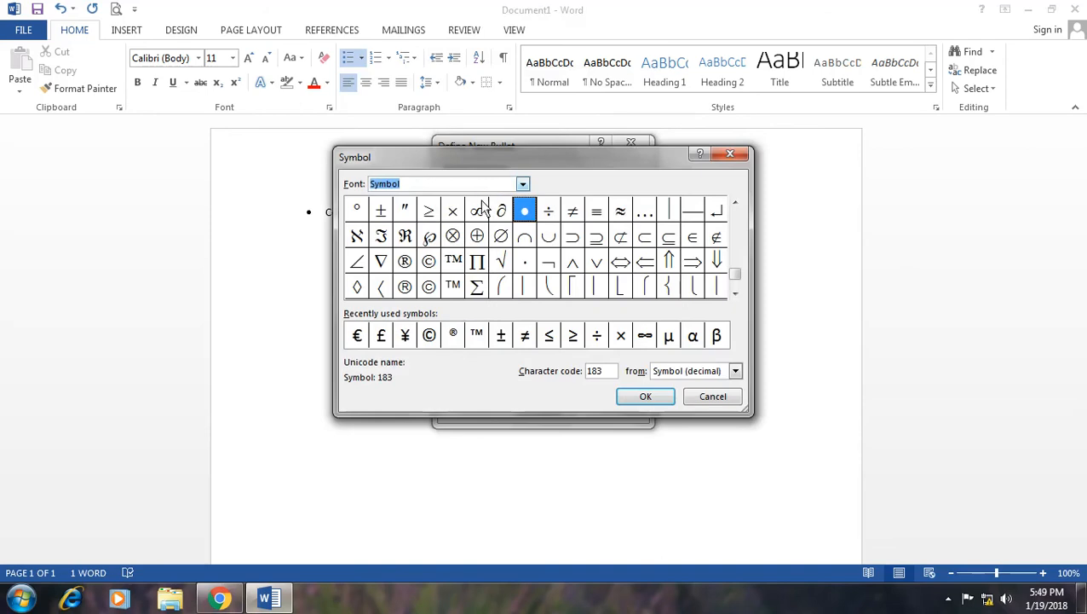
{"action": "left_click_drag", "start_coordinate": [735, 274], "coordinate": [736, 236]}
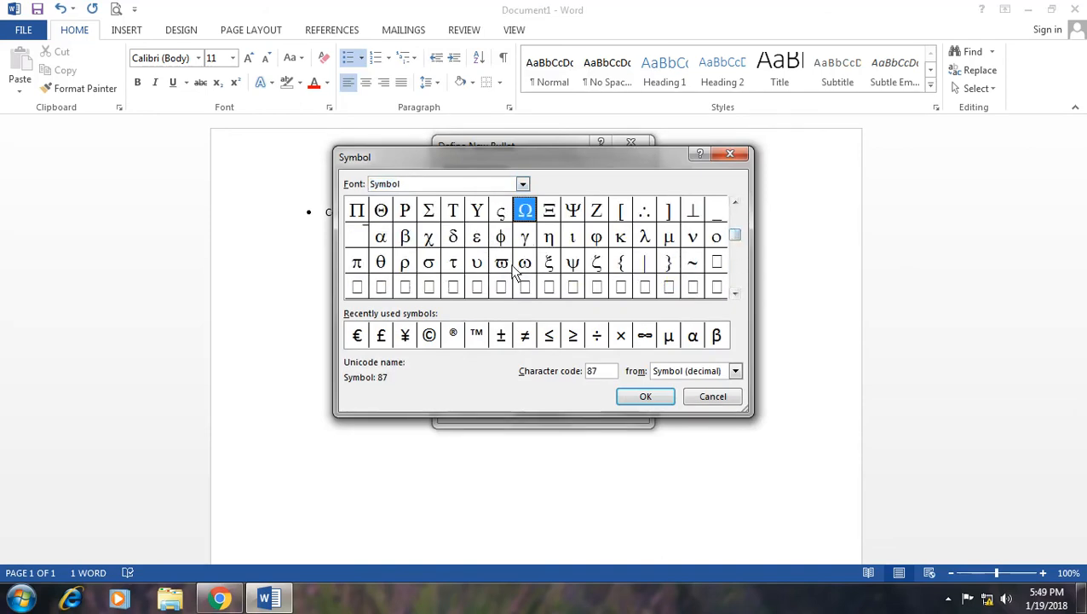
{"action": "left_click", "coordinate": [573, 262]}
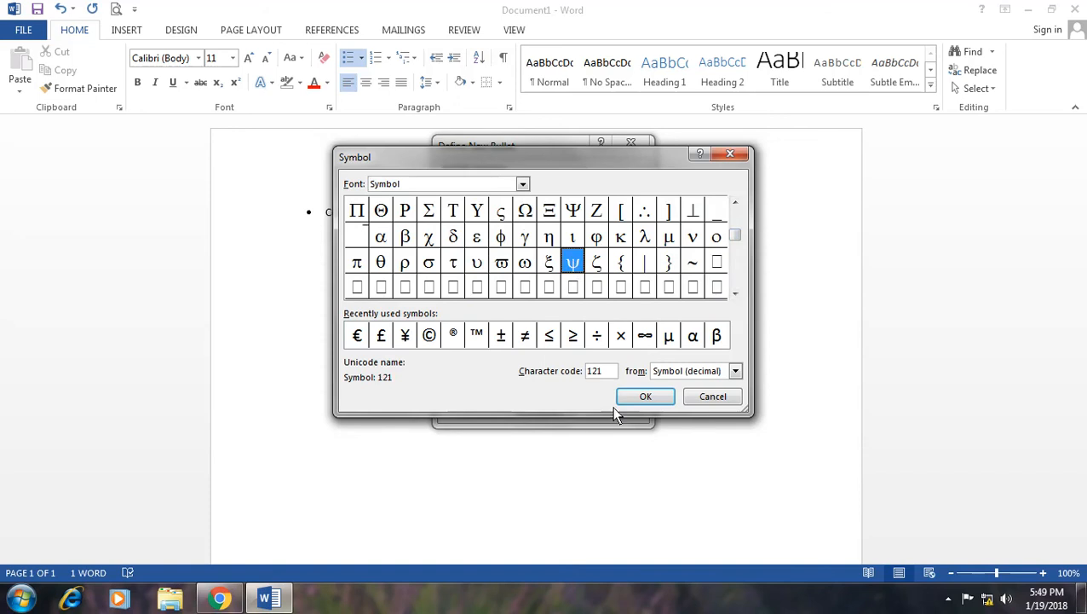
{"action": "left_click", "coordinate": [645, 396]}
{"action": "left_click", "coordinate": [588, 405]}
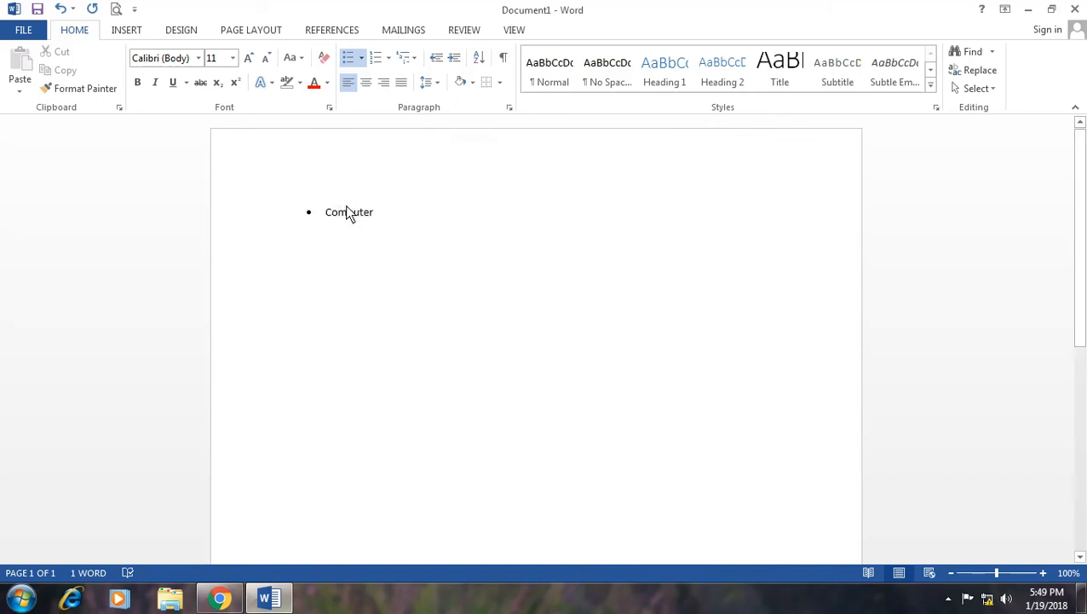
Step: Define a new bullet for the Computer line using the ℜ character from the Symbol font (character code 194)
{"action": "left_click", "coordinate": [362, 60]}
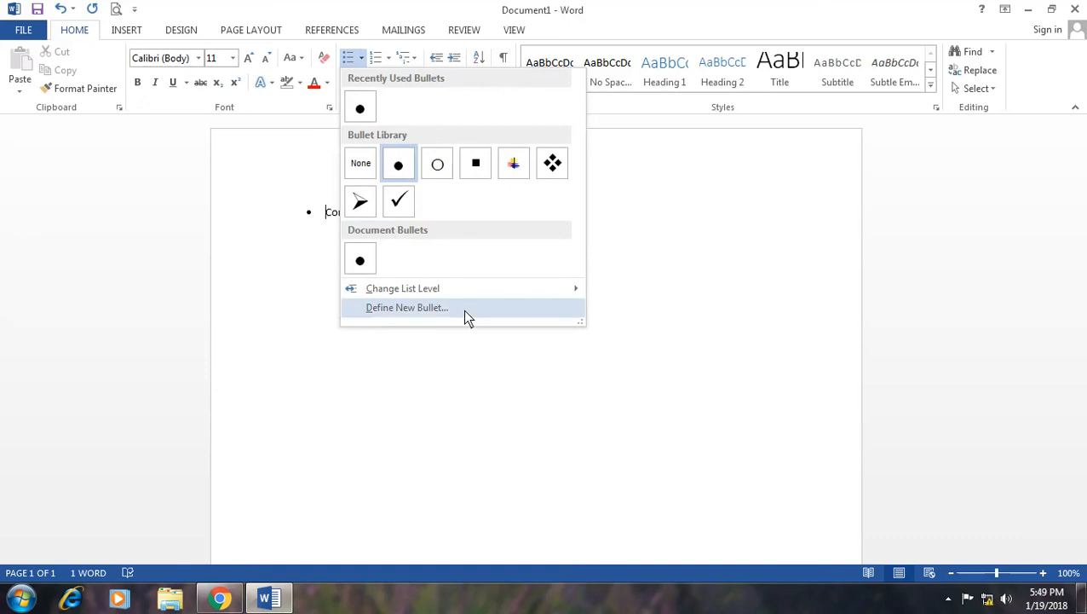
{"action": "left_click", "coordinate": [421, 306]}
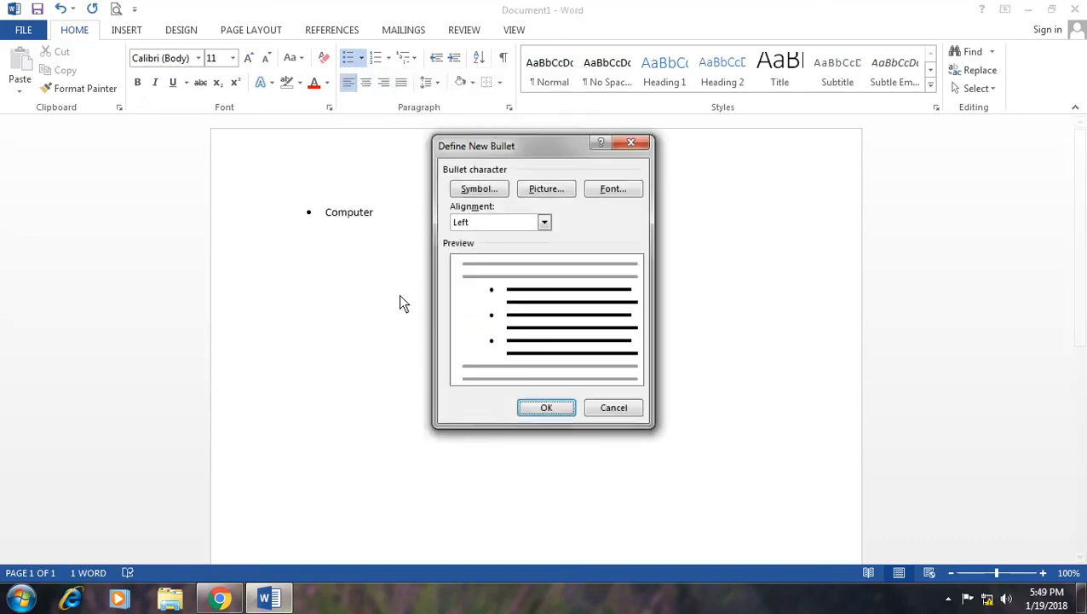
{"action": "left_click", "coordinate": [486, 190]}
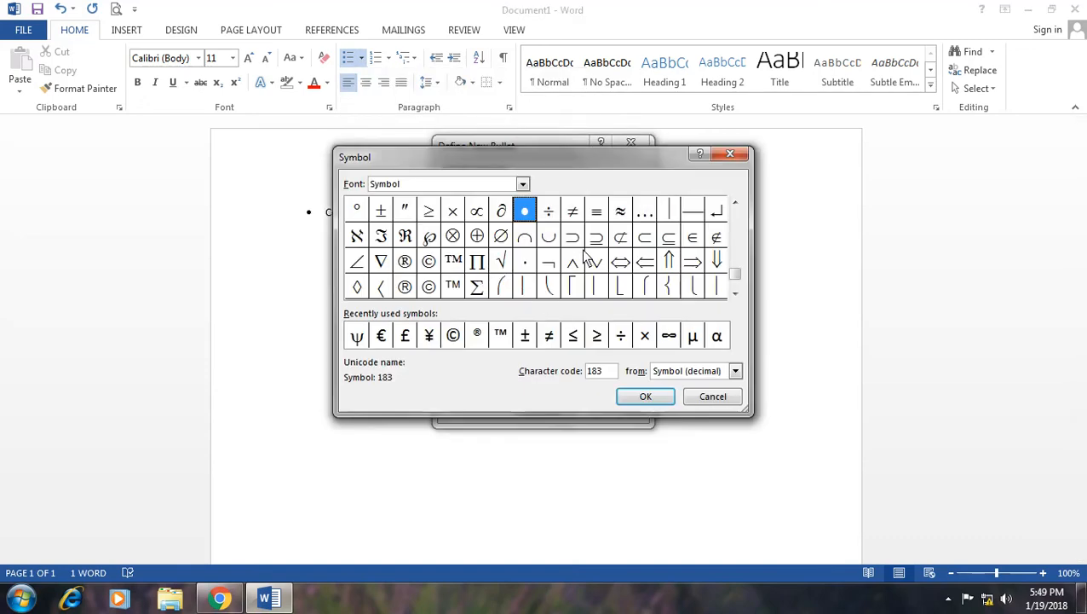
{"action": "left_click", "coordinate": [405, 236]}
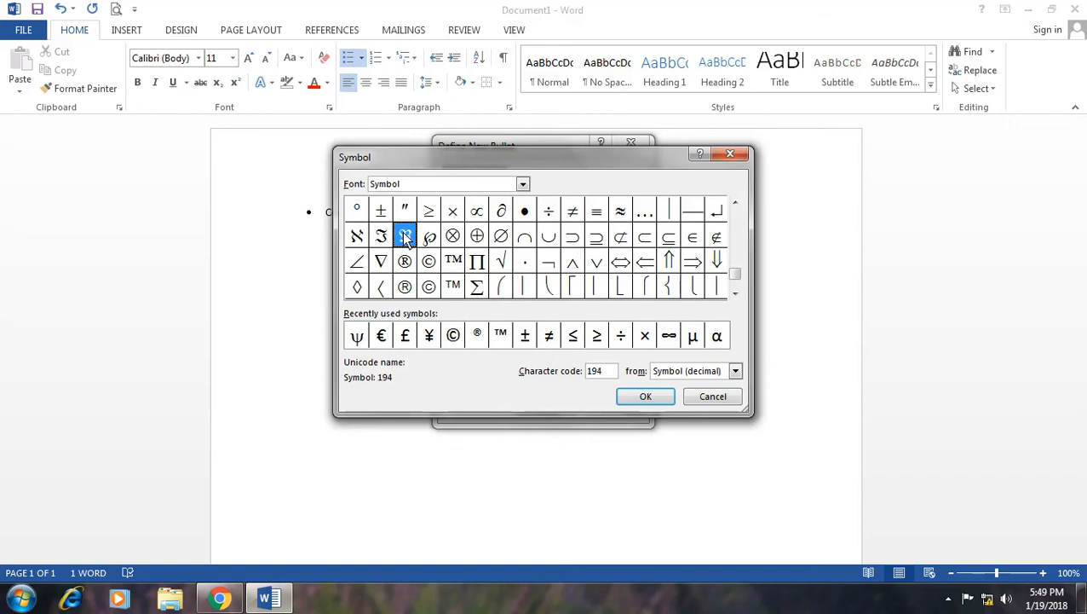
{"action": "left_click", "coordinate": [640, 399]}
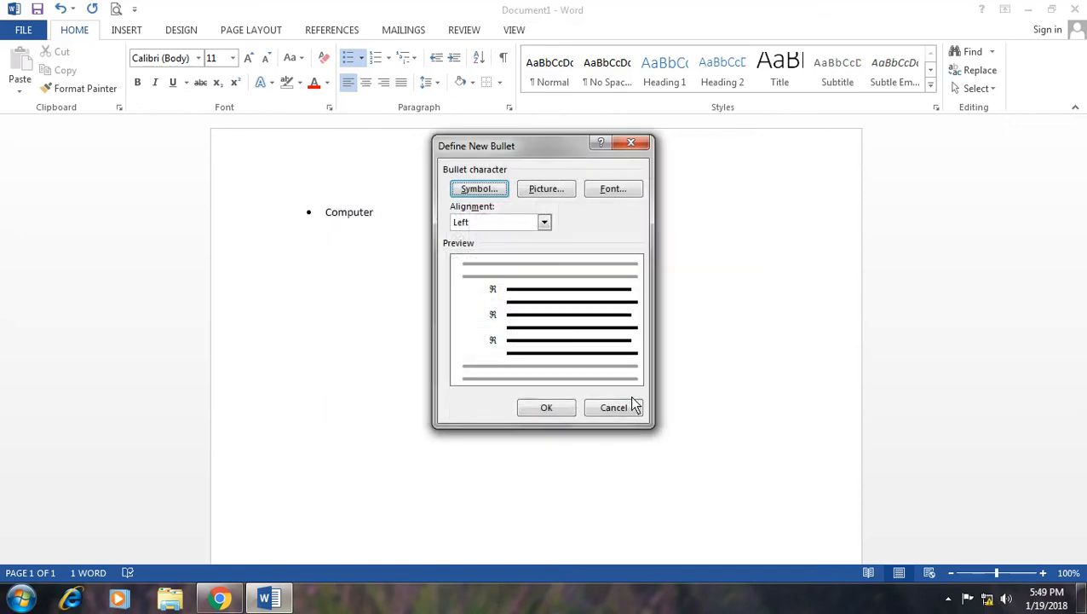
{"action": "left_click", "coordinate": [546, 410]}
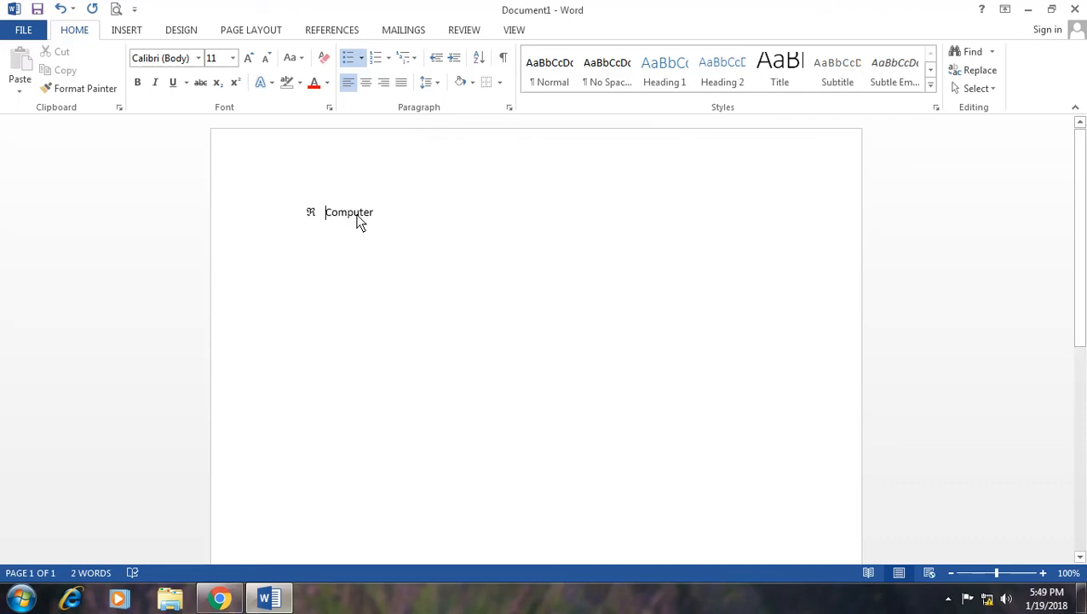
Step: Replace the Computer line's bullet with the 1., 2., 3. numbering style
{"action": "left_click_drag", "start_coordinate": [363, 213], "coordinate": [317, 223]}
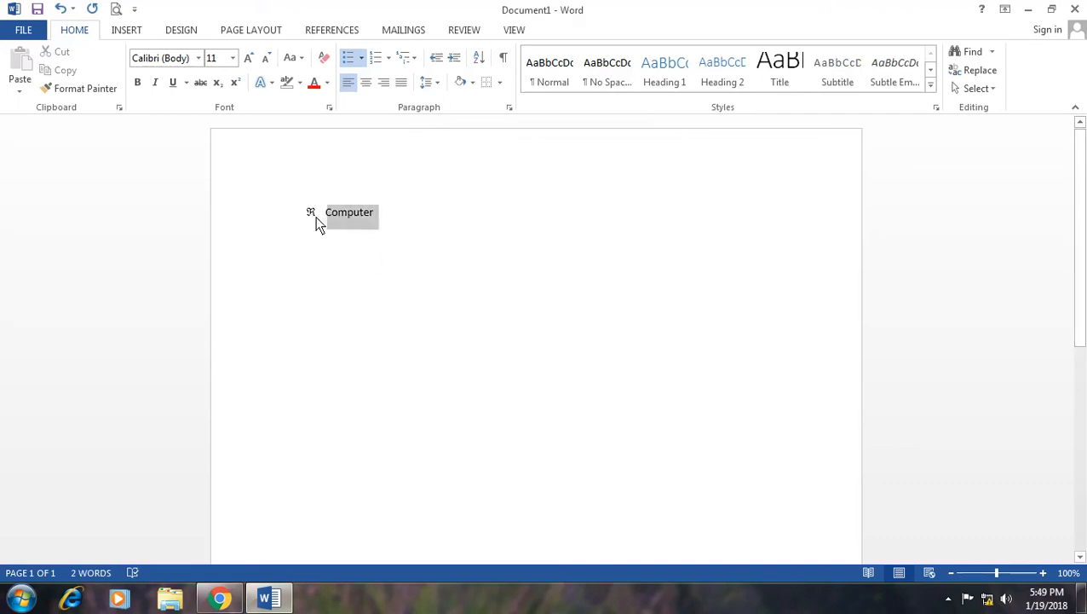
{"action": "left_click", "coordinate": [389, 58]}
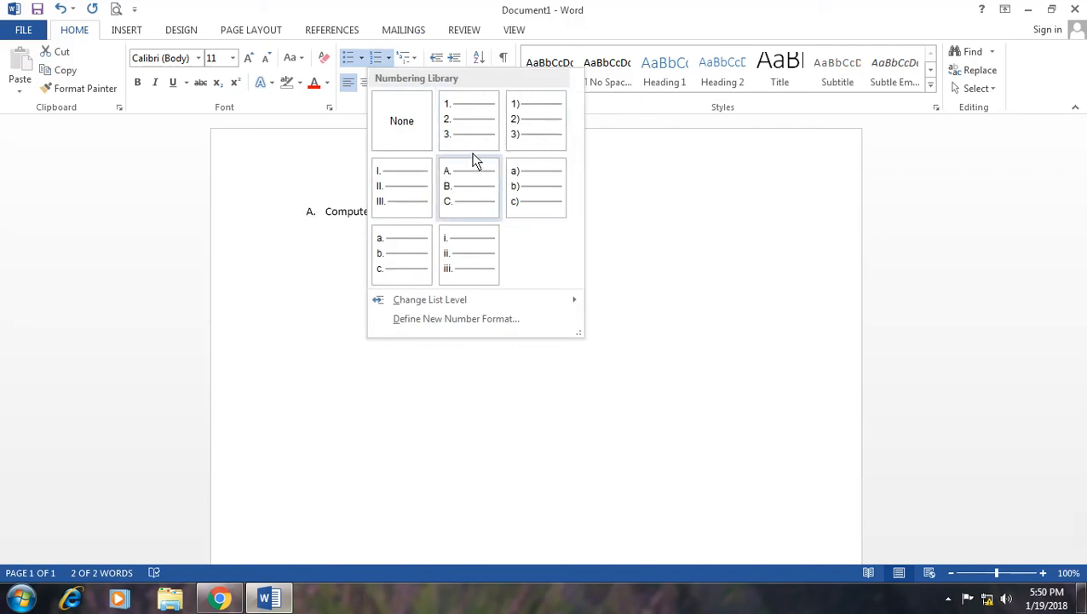
{"action": "left_click", "coordinate": [485, 119]}
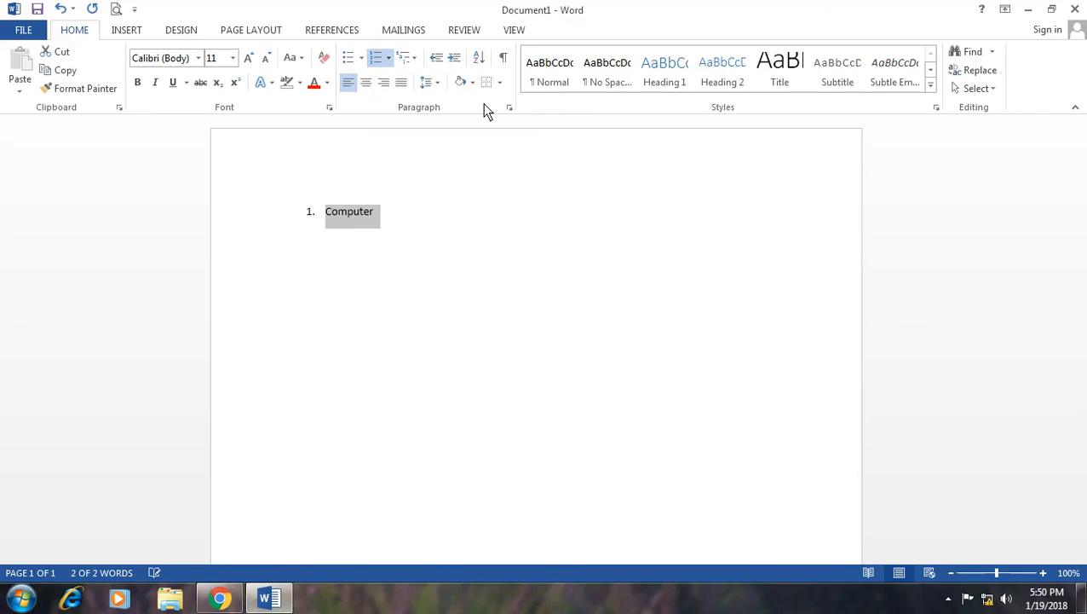
{"action": "left_click", "coordinate": [386, 212]}
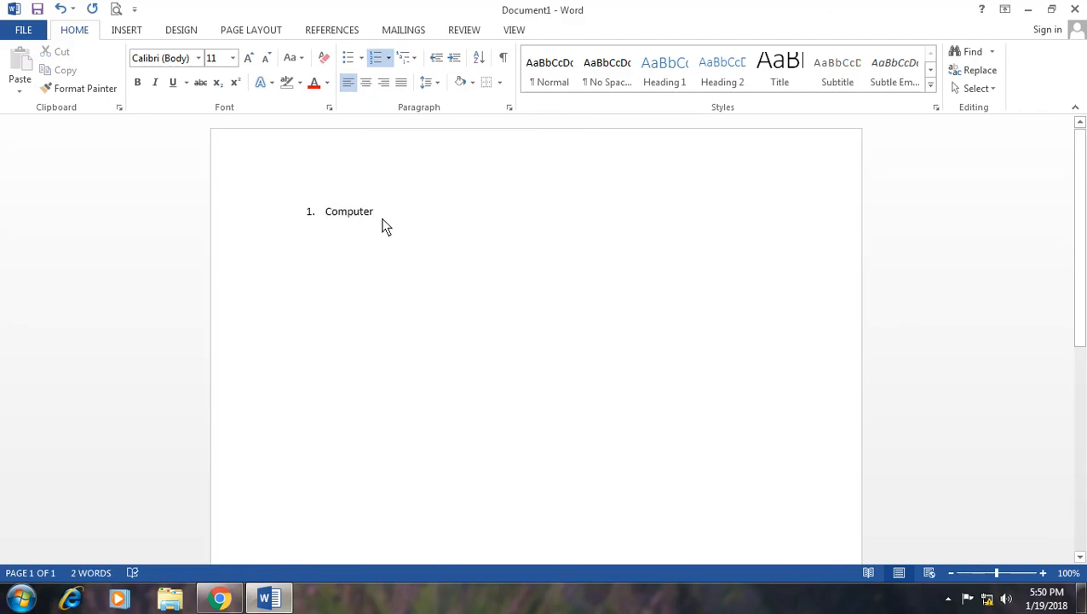
Step: Define a new number format for the Computer line that reads "1>", keeping the 1, 2, 3 number style
{"action": "left_click_drag", "start_coordinate": [363, 216], "coordinate": [312, 215]}
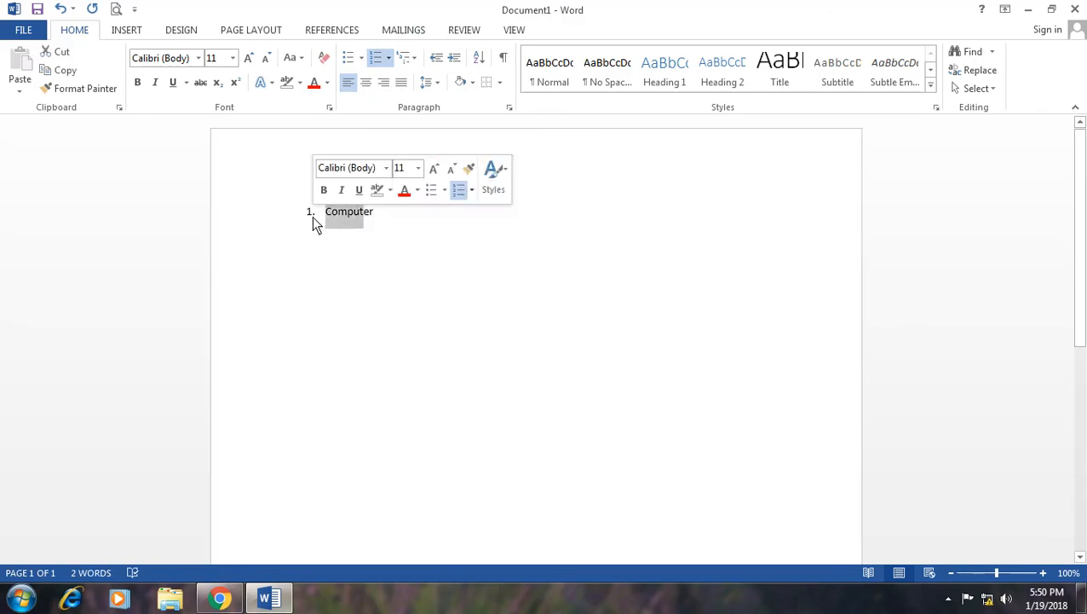
{"action": "left_click", "coordinate": [378, 215]}
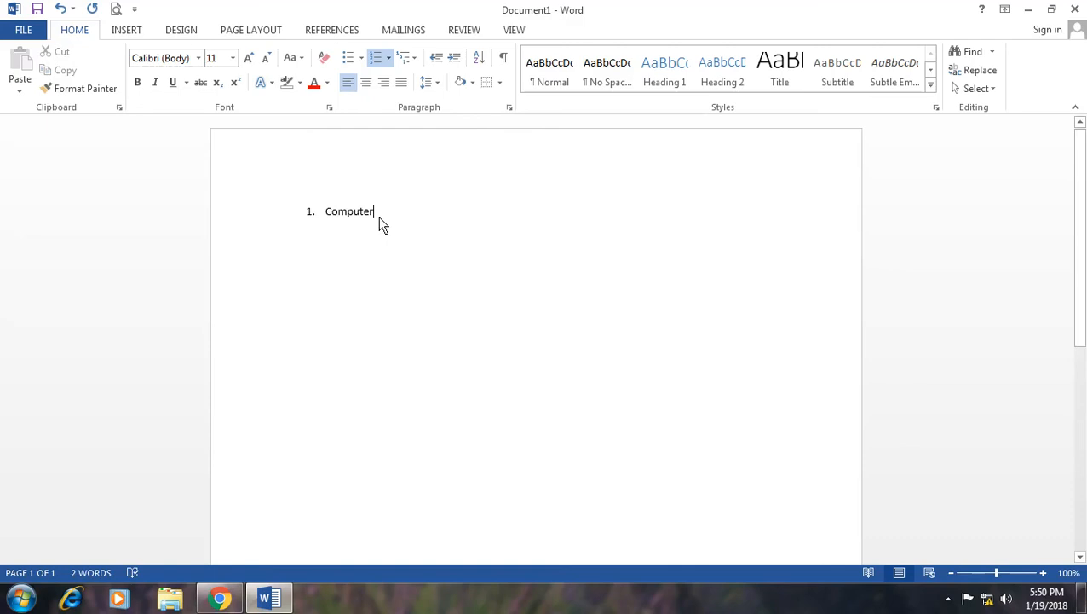
{"action": "double_click", "coordinate": [379, 217]}
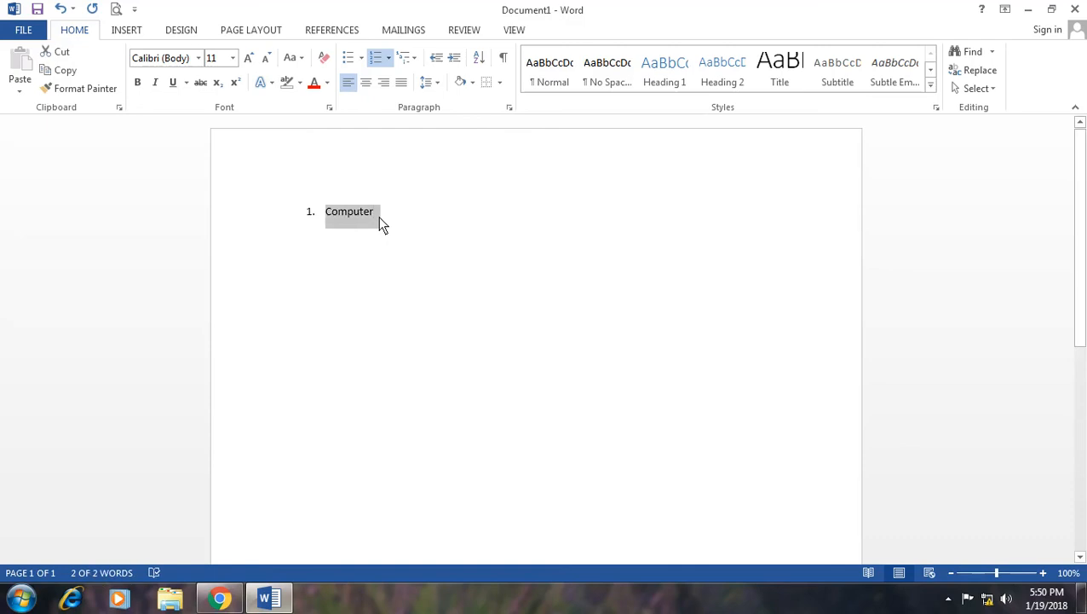
{"action": "left_click", "coordinate": [388, 58]}
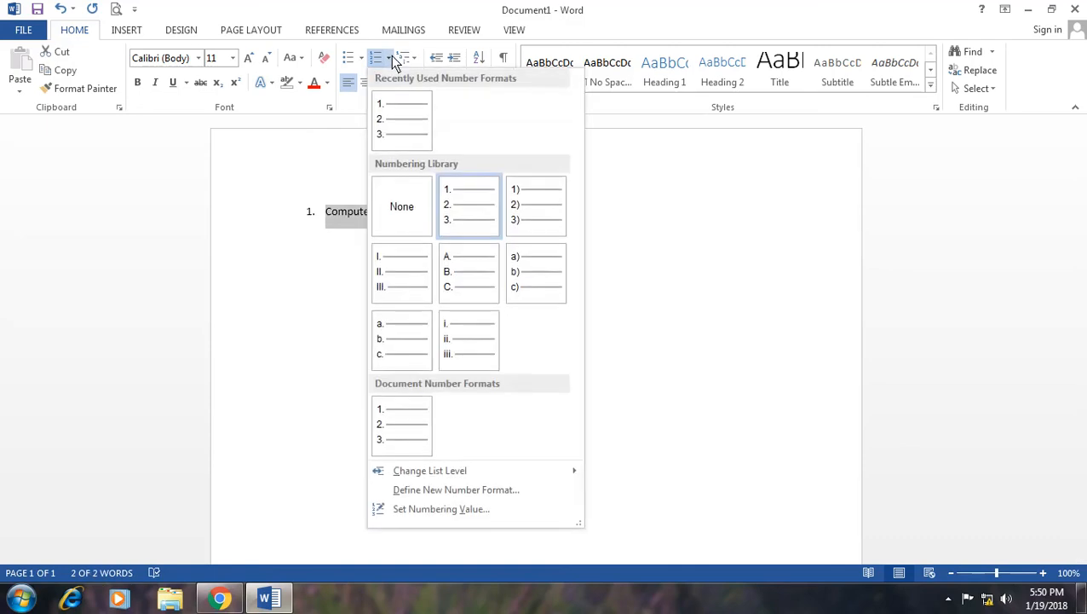
{"action": "left_click", "coordinate": [451, 495]}
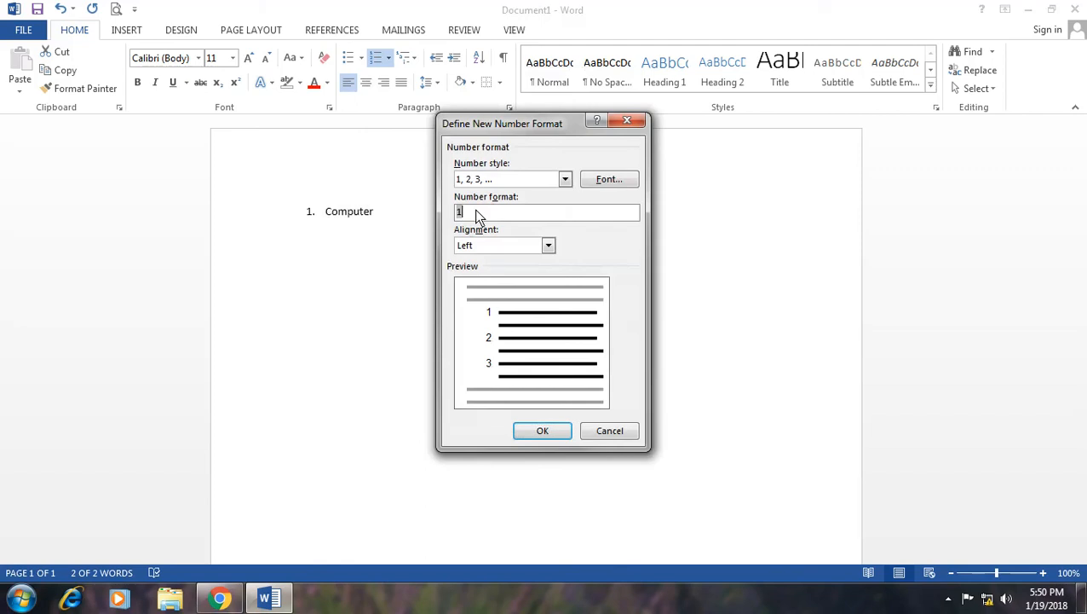
{"action": "type", "text": ">"}
{"action": "left_click", "coordinate": [537, 432]}
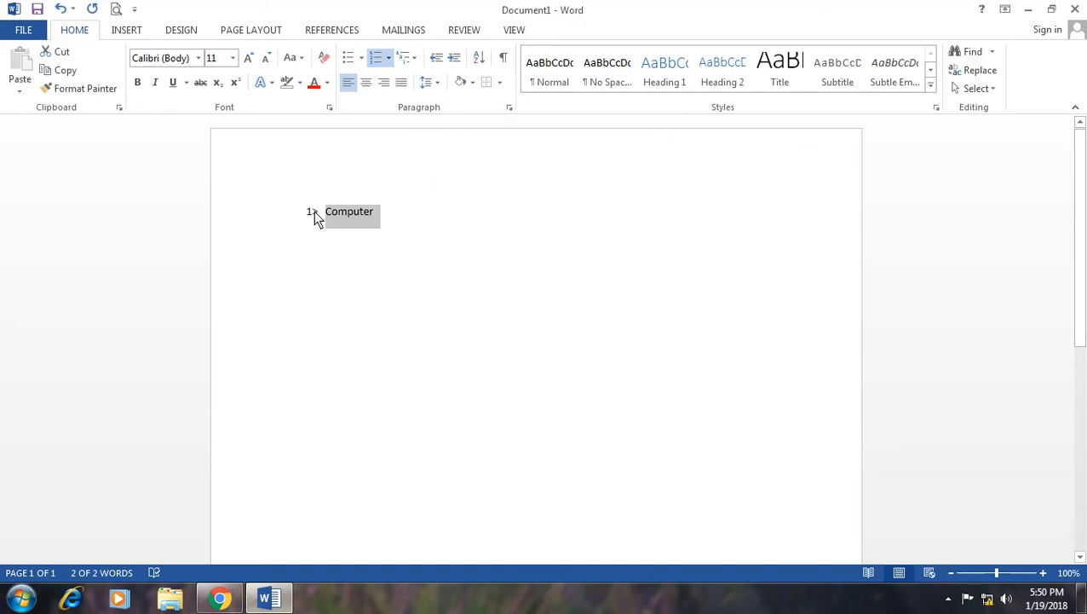
{"action": "left_click", "coordinate": [388, 211]}
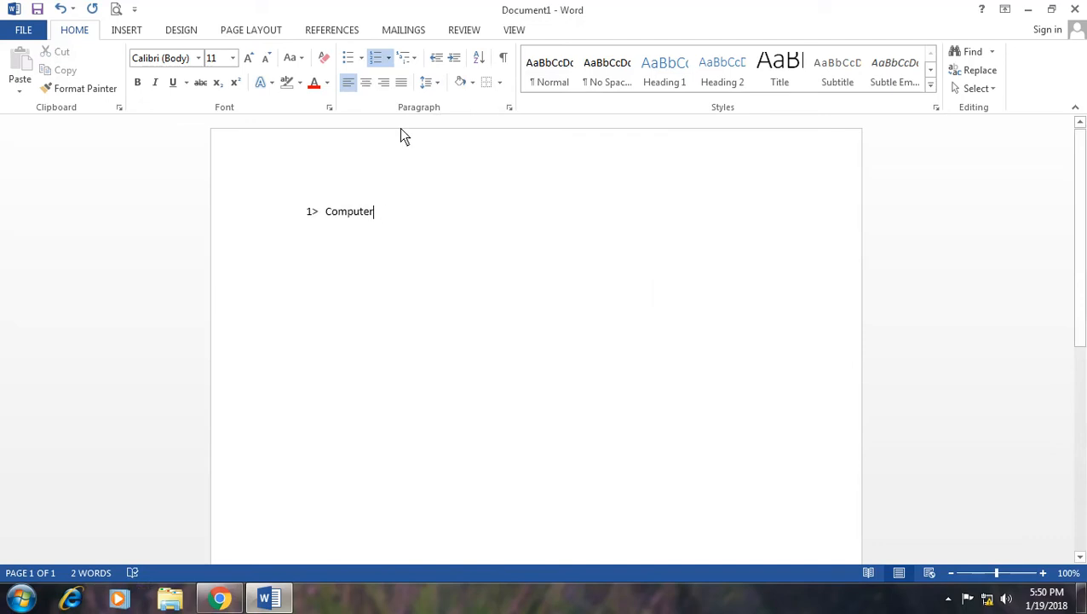
Step: Apply the 1), a), i) multilevel list style to the Computer line
{"action": "left_click", "coordinate": [294, 215]}
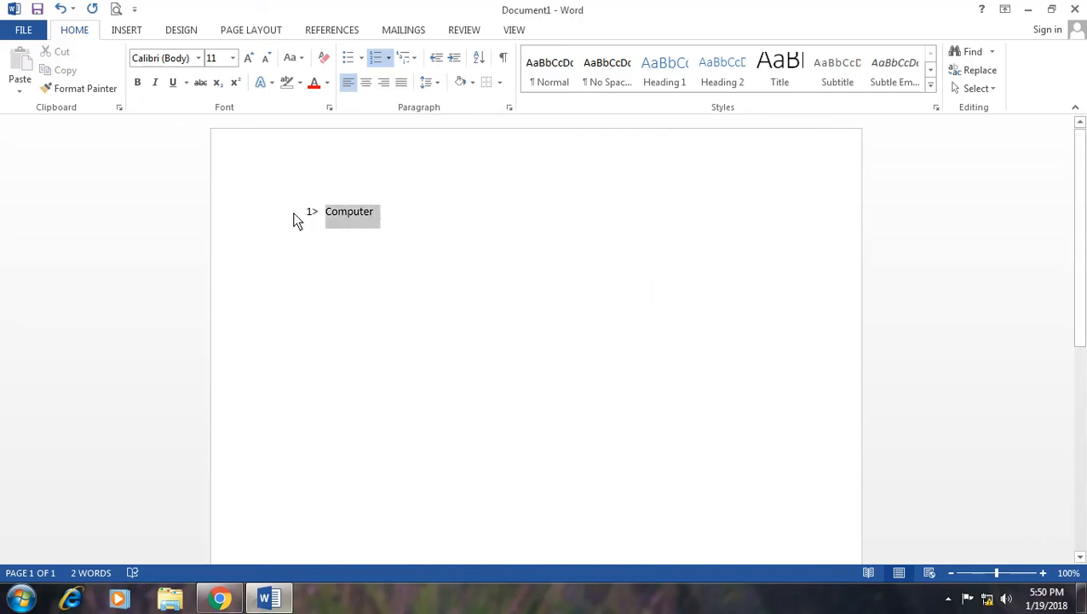
{"action": "left_click", "coordinate": [412, 58]}
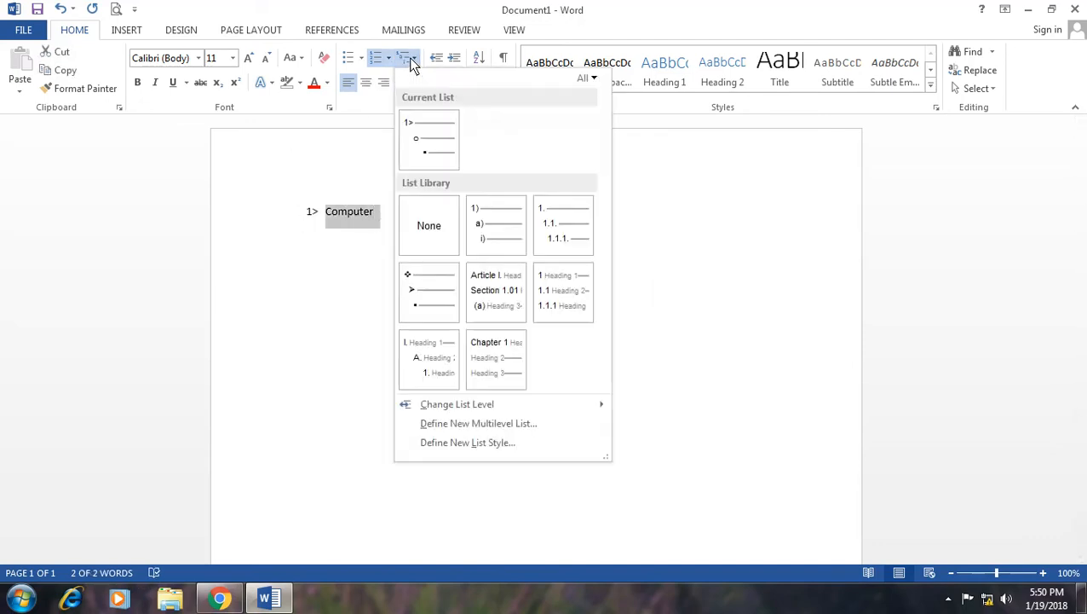
{"action": "left_click", "coordinate": [486, 228]}
Step: Add "Software" and "Hardware" as second-level items below the Computer entry
{"action": "left_click", "coordinate": [365, 213]}
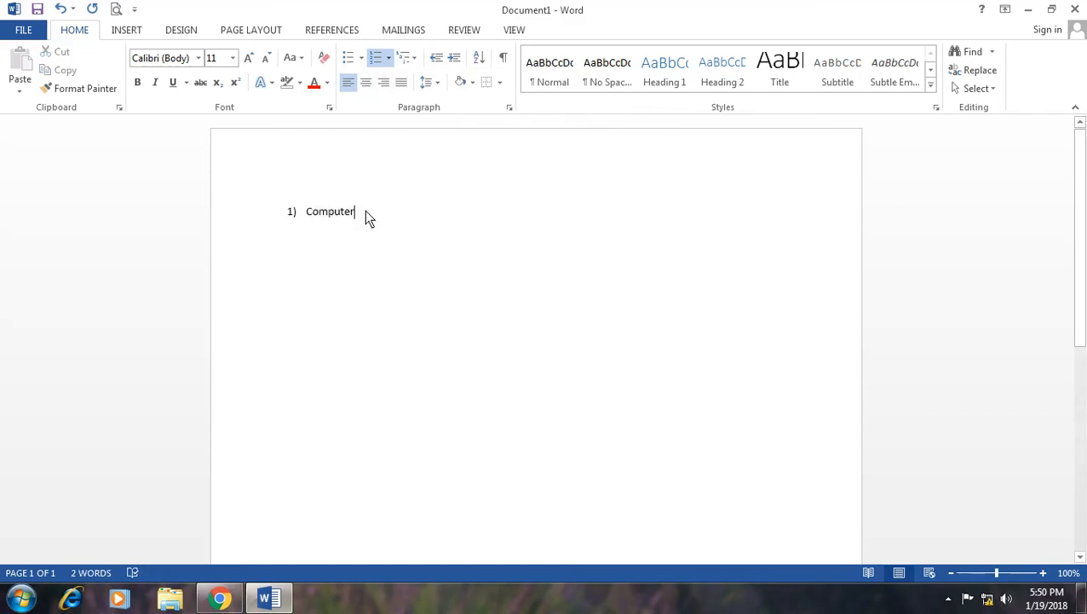
{"action": "key", "text": "Return"}
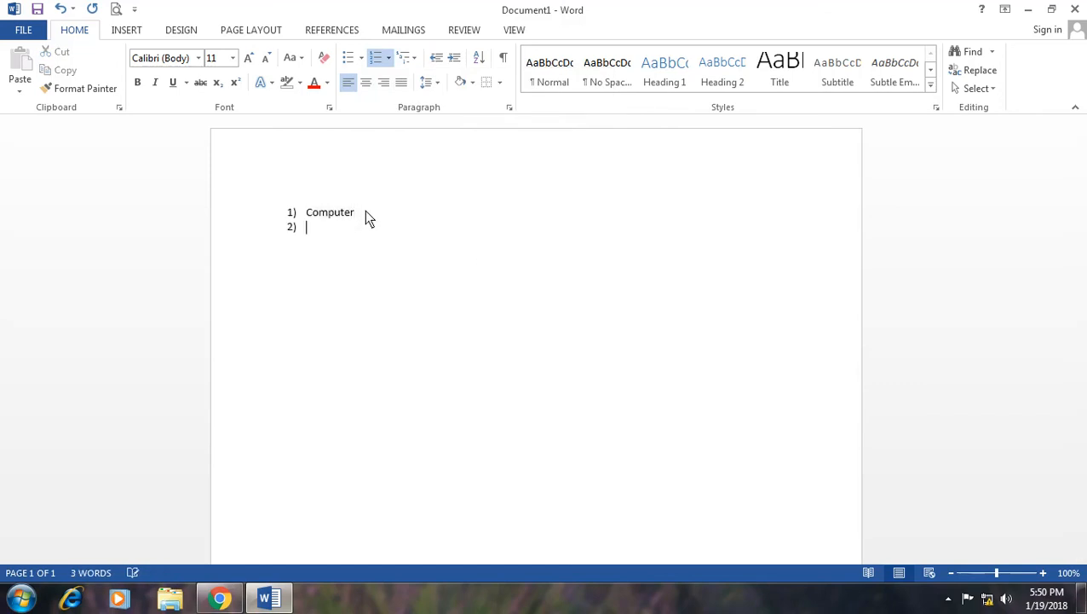
{"action": "key", "text": "Tab"}
{"action": "type", "text": "Software"}
{"action": "key", "text": "Return"}
{"action": "type", "text": "Hardware"}
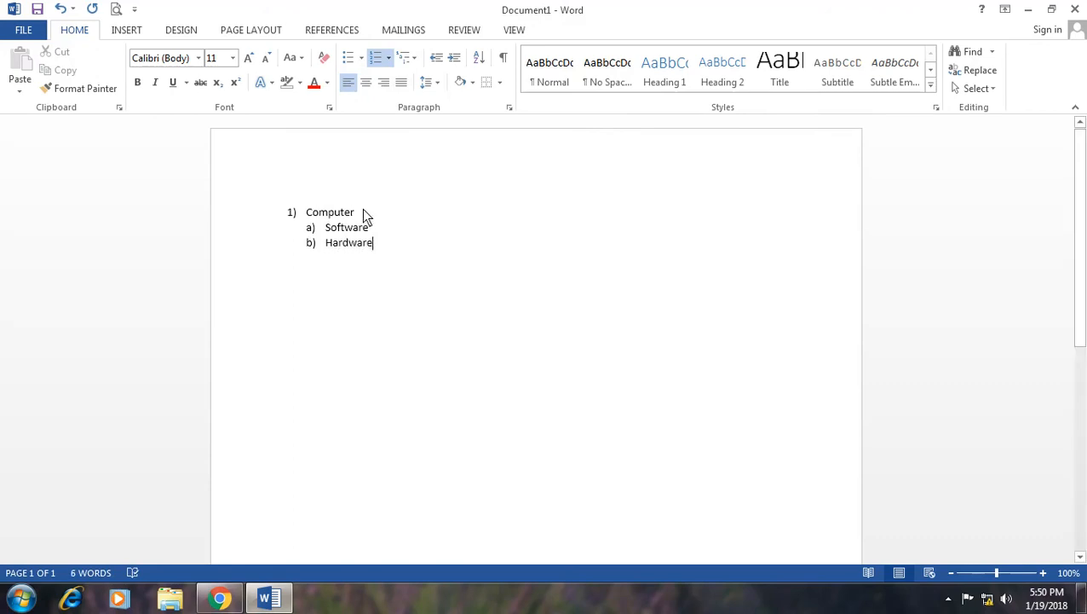
Step: Center all three lines of the list, from Computer through Hardware
{"action": "key", "text": "Up"}
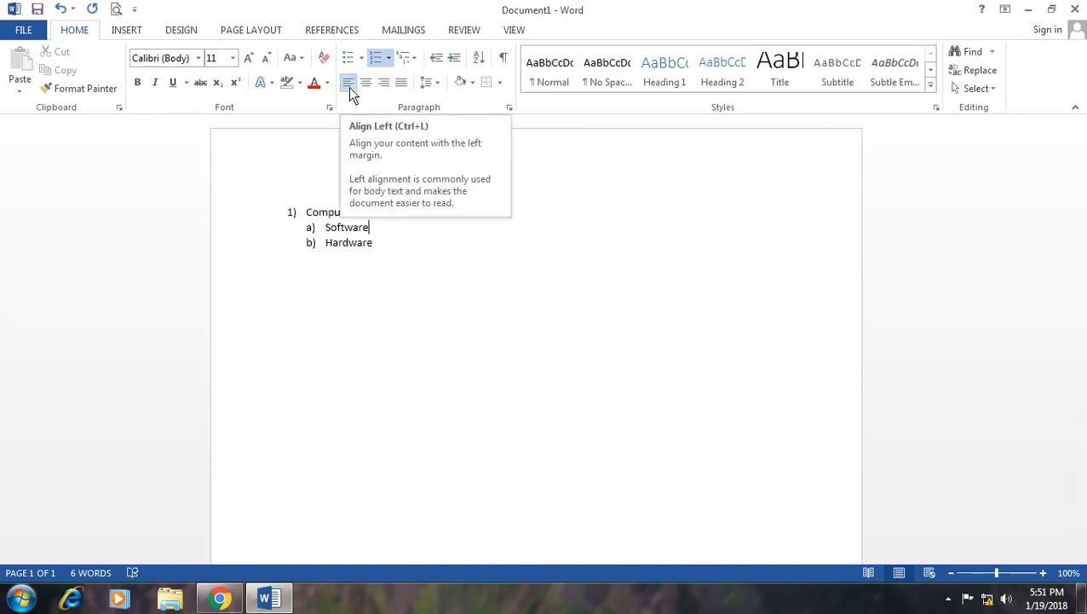
{"action": "left_click", "coordinate": [306, 213], "text": "shift"}
{"action": "left_click", "coordinate": [324, 262], "text": "shift"}
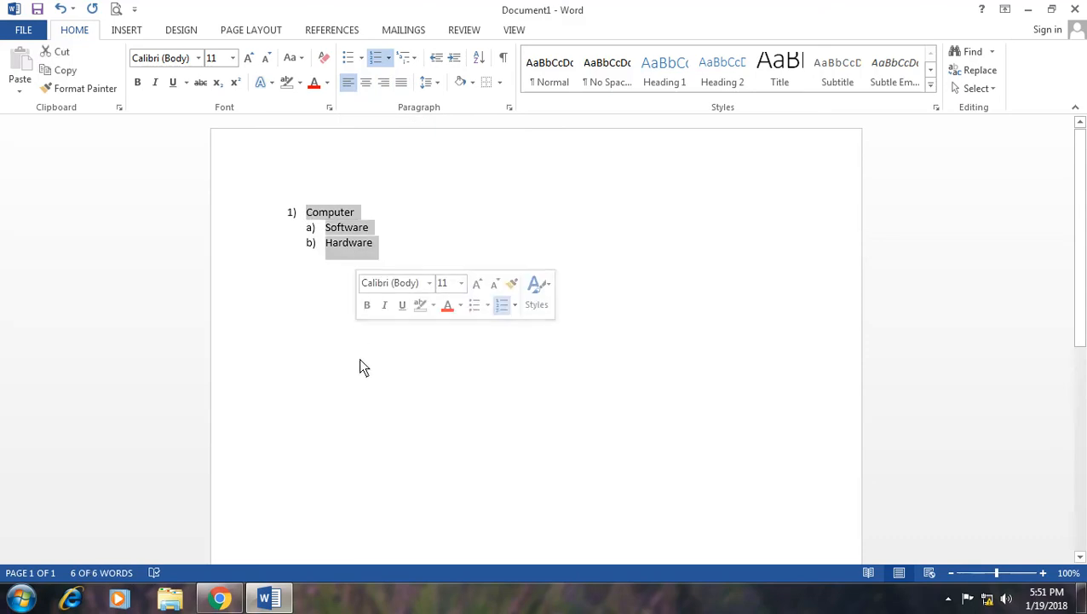
{"action": "left_click", "coordinate": [365, 83]}
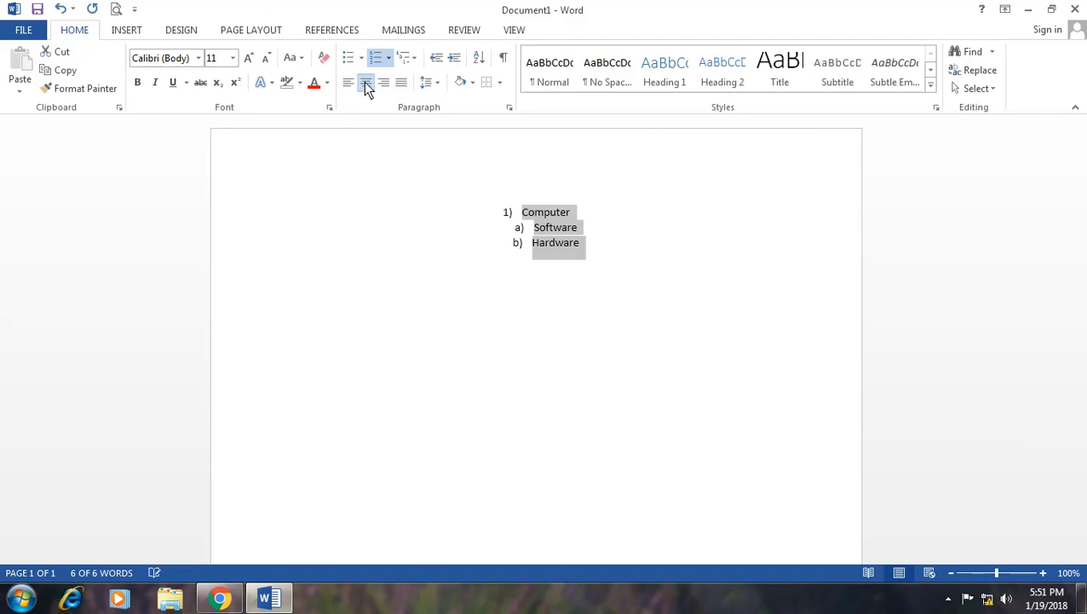
Step: Right-align the three selected list lines and change their alignment to justified
{"action": "left_click", "coordinate": [382, 89]}
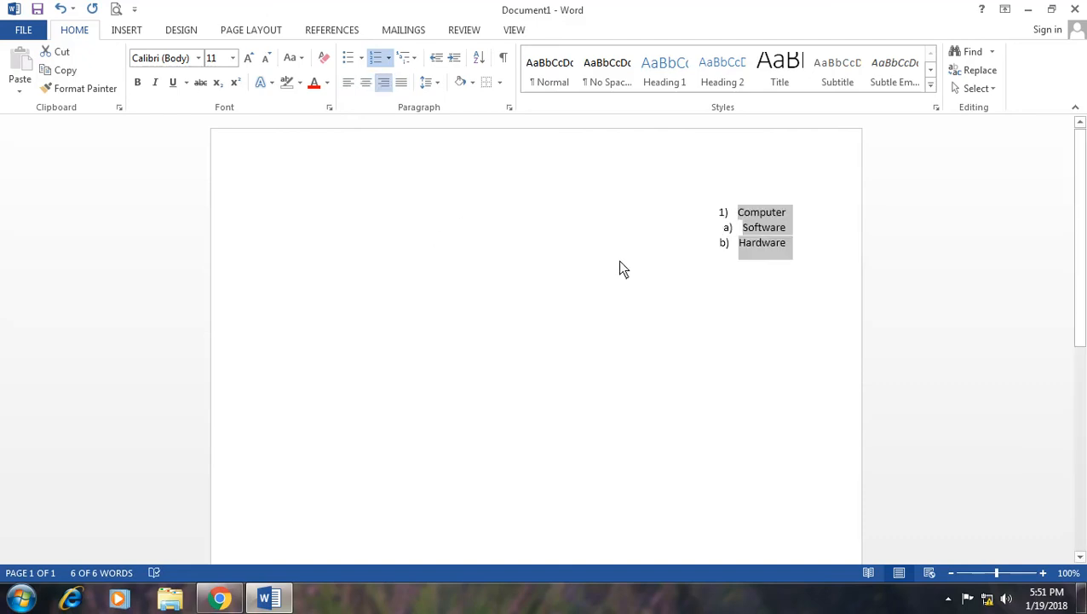
{"action": "left_click", "coordinate": [401, 83]}
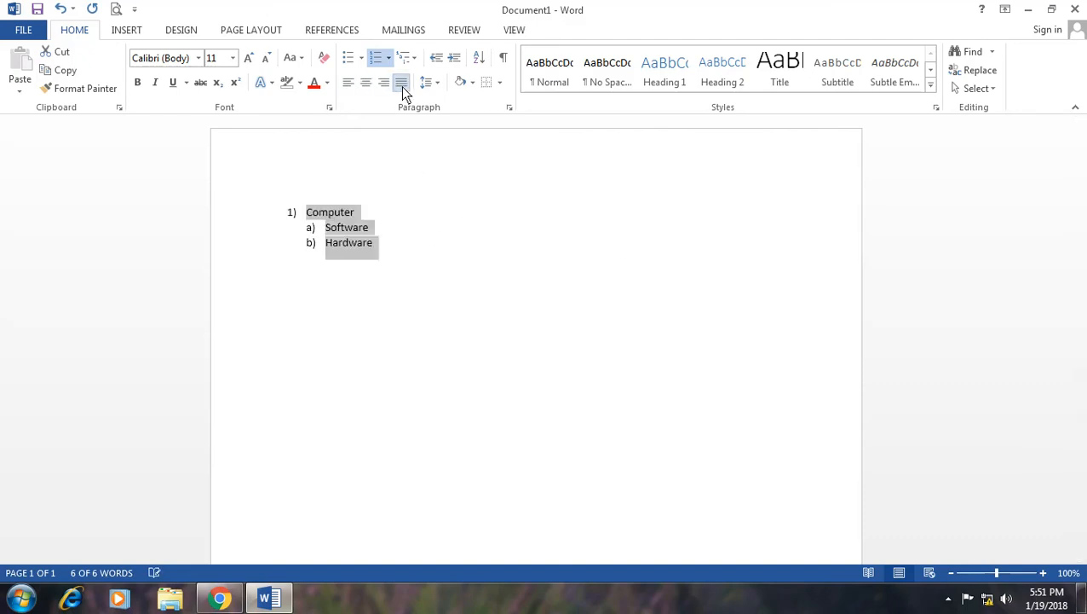
{"action": "left_click", "coordinate": [377, 213]}
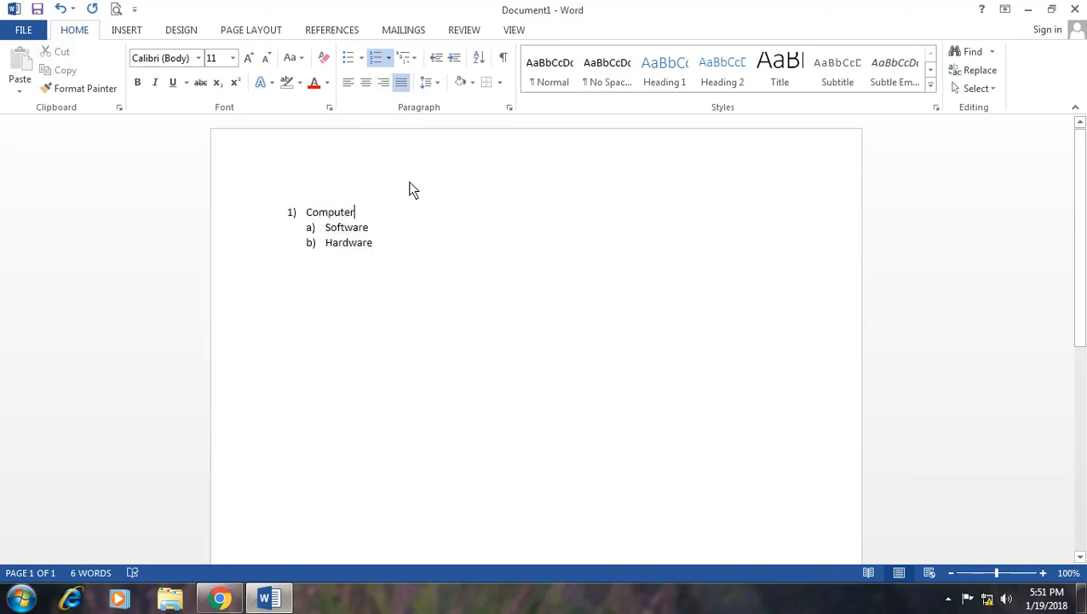
Step: Set all three list lines, from Computer through Hardware, to font size 26 with 1.0 line spacing
{"action": "left_click_drag", "start_coordinate": [397, 197], "coordinate": [286, 332]}
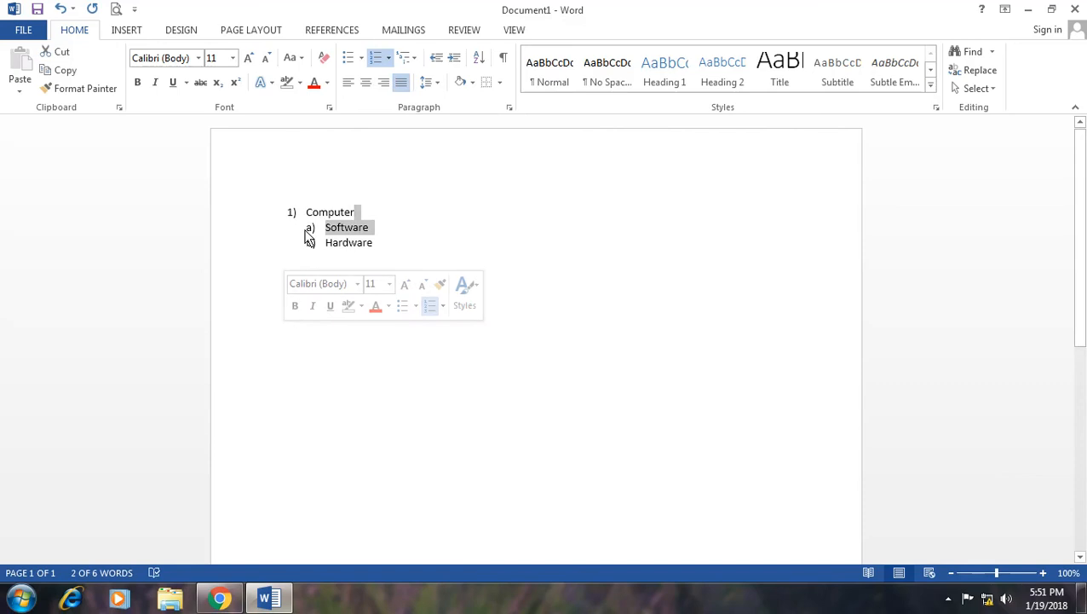
{"action": "left_click_drag", "start_coordinate": [306, 215], "coordinate": [359, 262]}
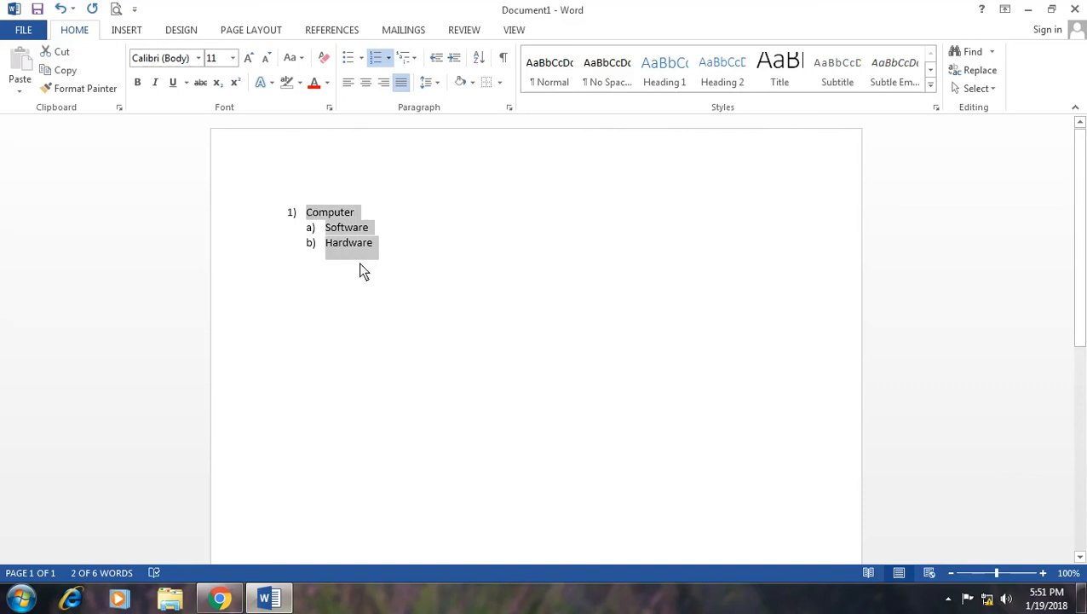
{"action": "left_click", "coordinate": [233, 58]}
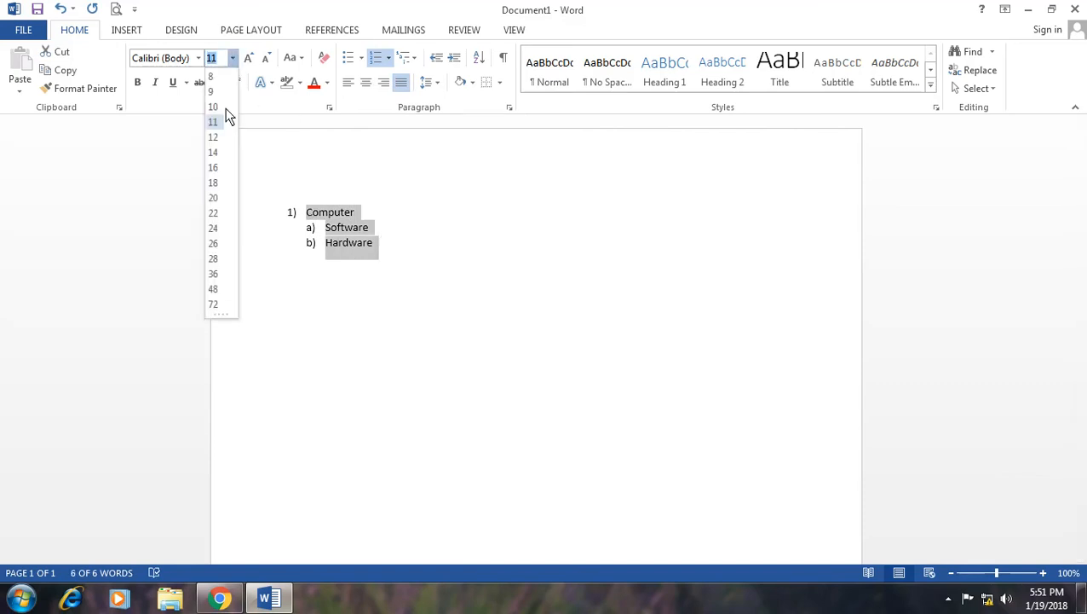
{"action": "left_click", "coordinate": [212, 243]}
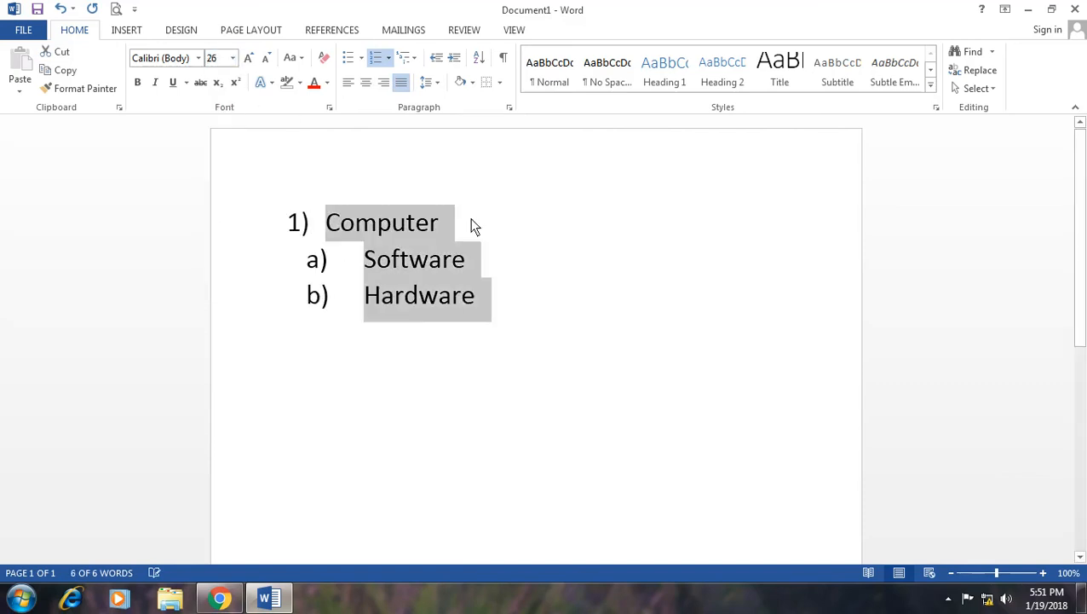
{"action": "left_click", "coordinate": [435, 86]}
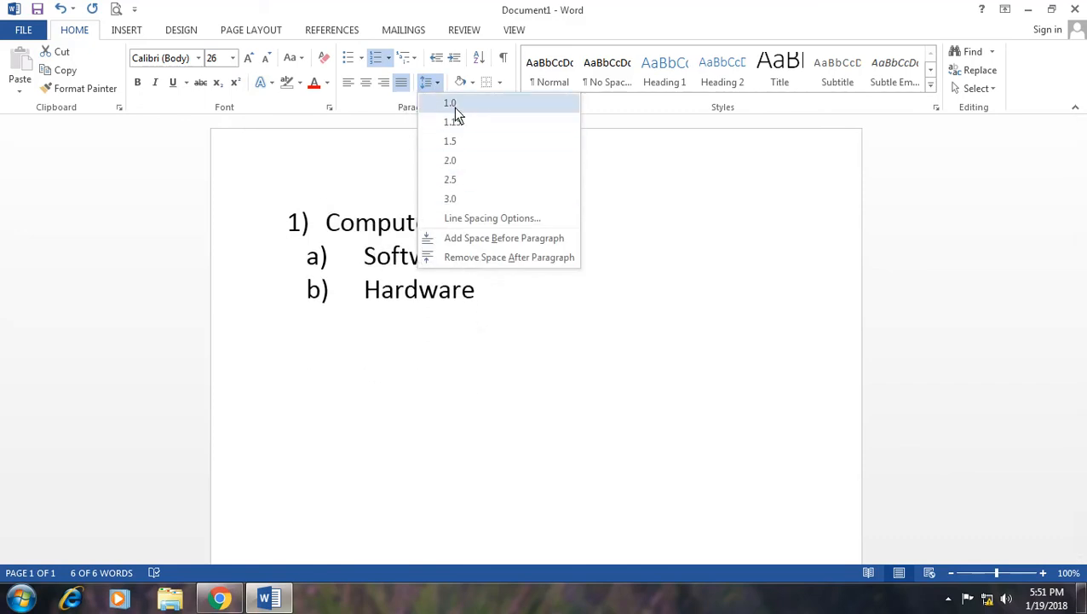
{"action": "left_click", "coordinate": [454, 104]}
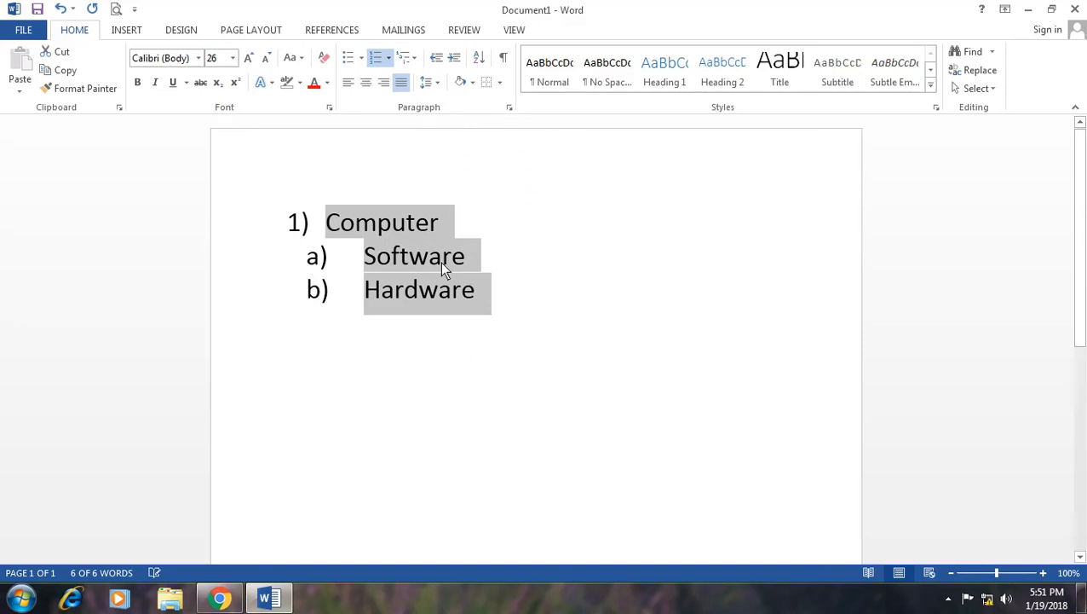
Step: Set the line spacing of all three list lines to 2.0 and that of the Computer line alone to 1.15
{"action": "left_click", "coordinate": [434, 85]}
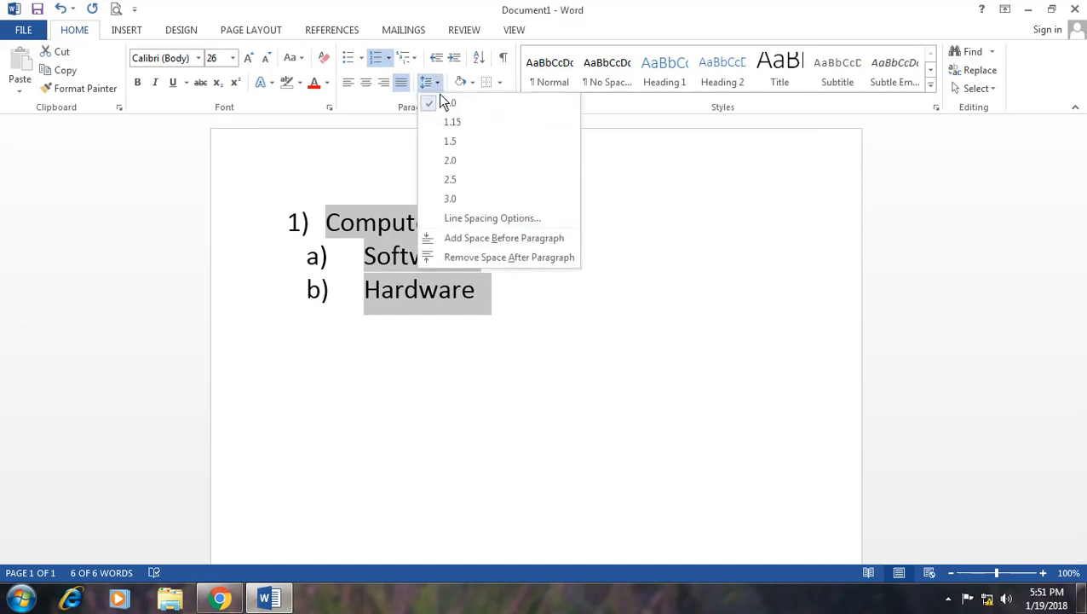
{"action": "left_click", "coordinate": [455, 161]}
{"action": "left_click", "coordinate": [457, 171]}
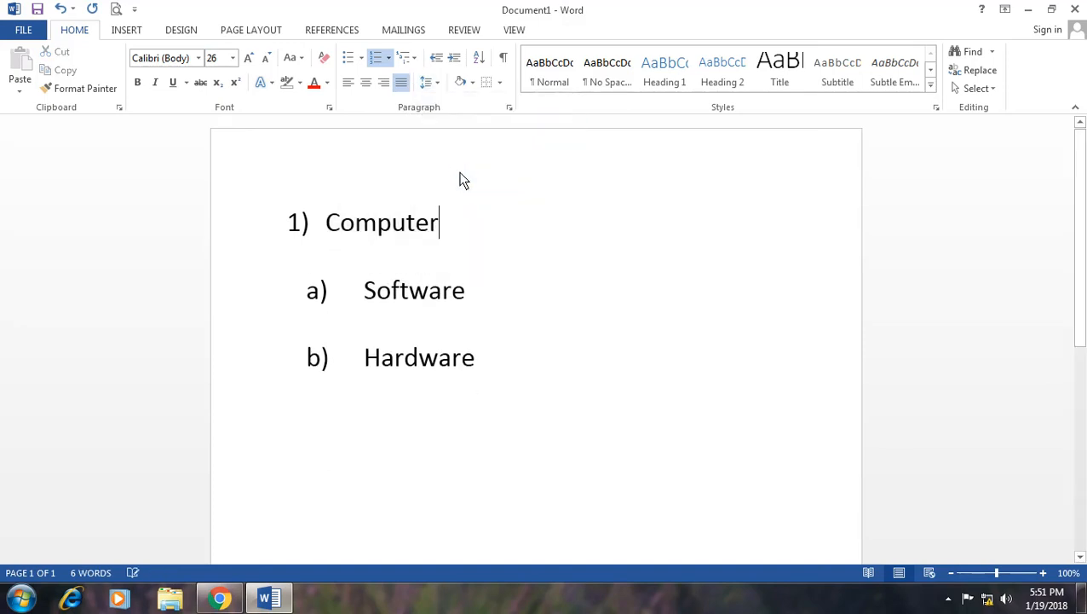
{"action": "left_click", "coordinate": [434, 87]}
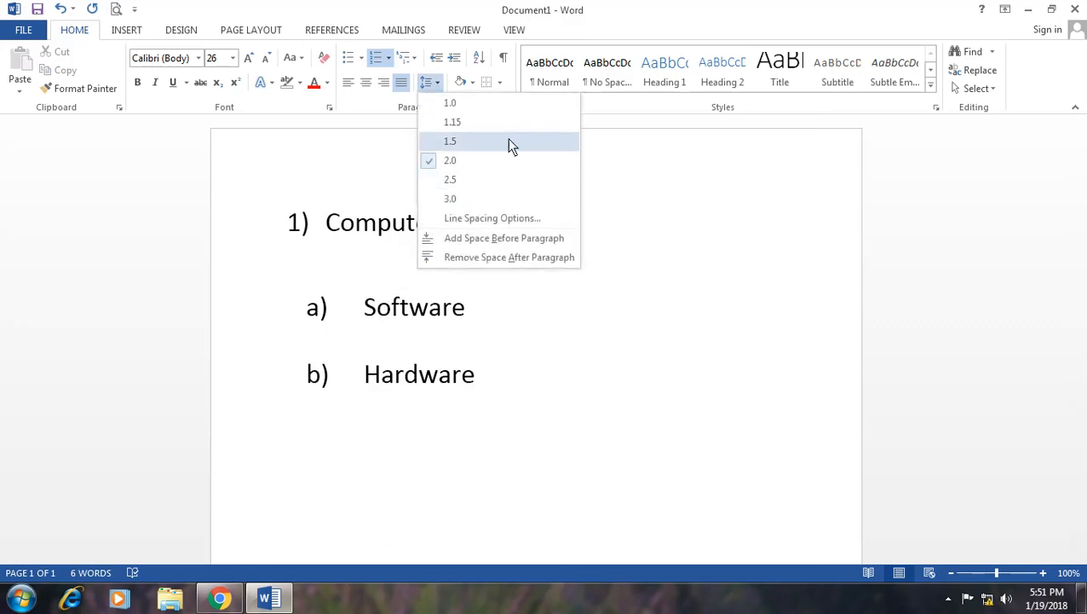
{"action": "left_click", "coordinate": [463, 124]}
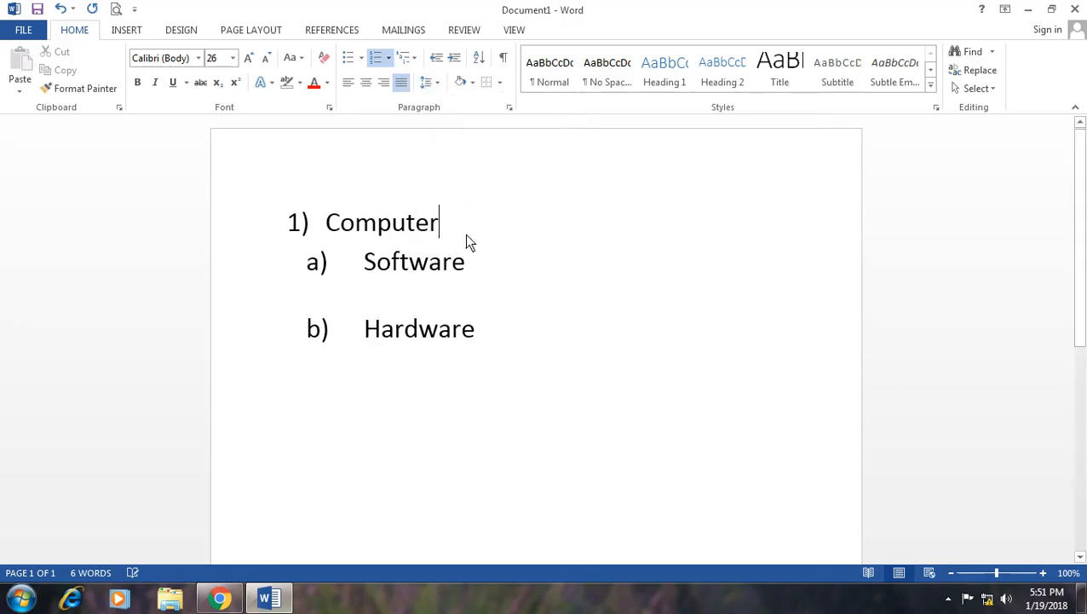
Step: Increase the list's indent three times from the Computer line and decrease it back to its starting position
{"action": "left_click", "coordinate": [322, 223]}
{"action": "left_click", "coordinate": [453, 60]}
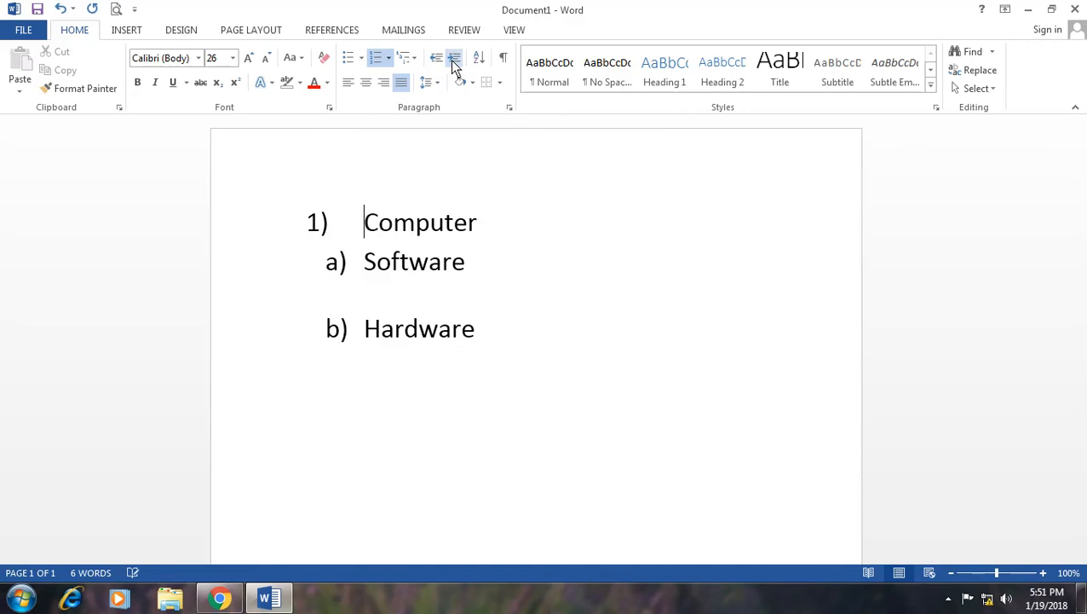
{"action": "left_click", "coordinate": [453, 59]}
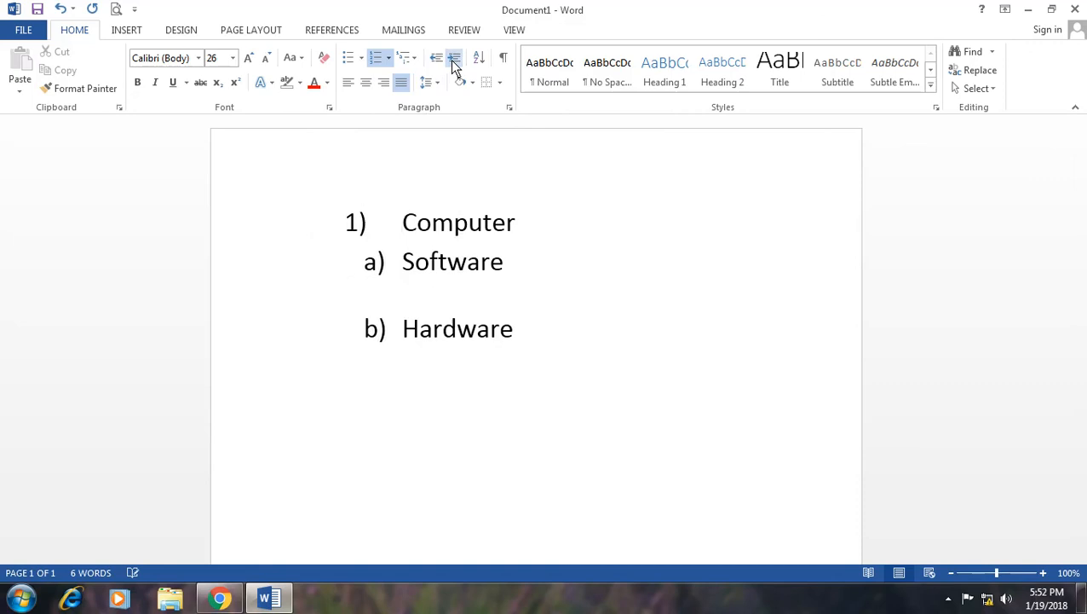
{"action": "left_click", "coordinate": [453, 60]}
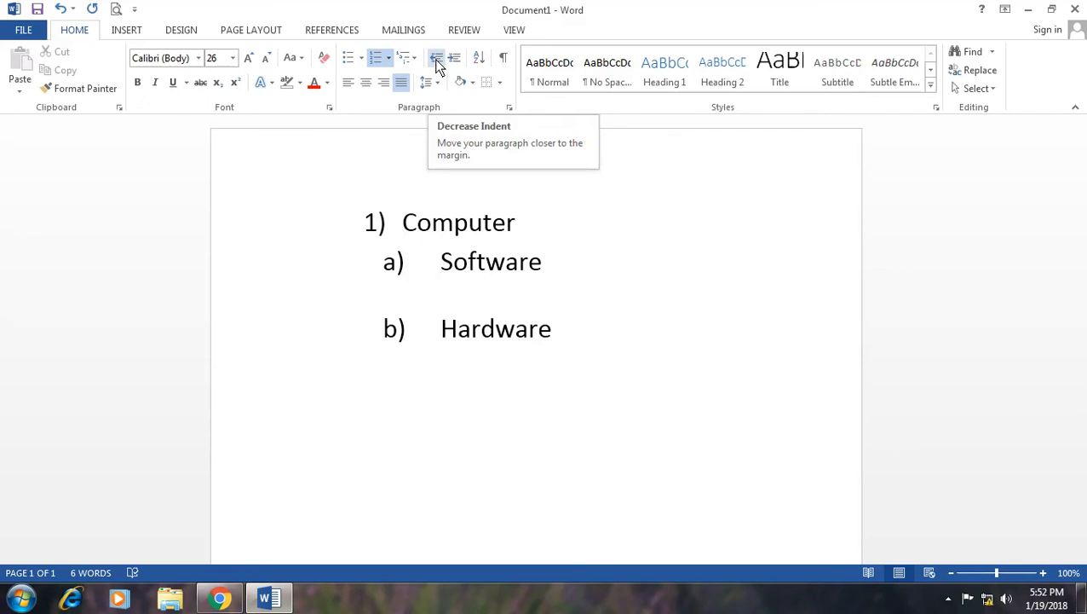
{"action": "left_click", "coordinate": [436, 60]}
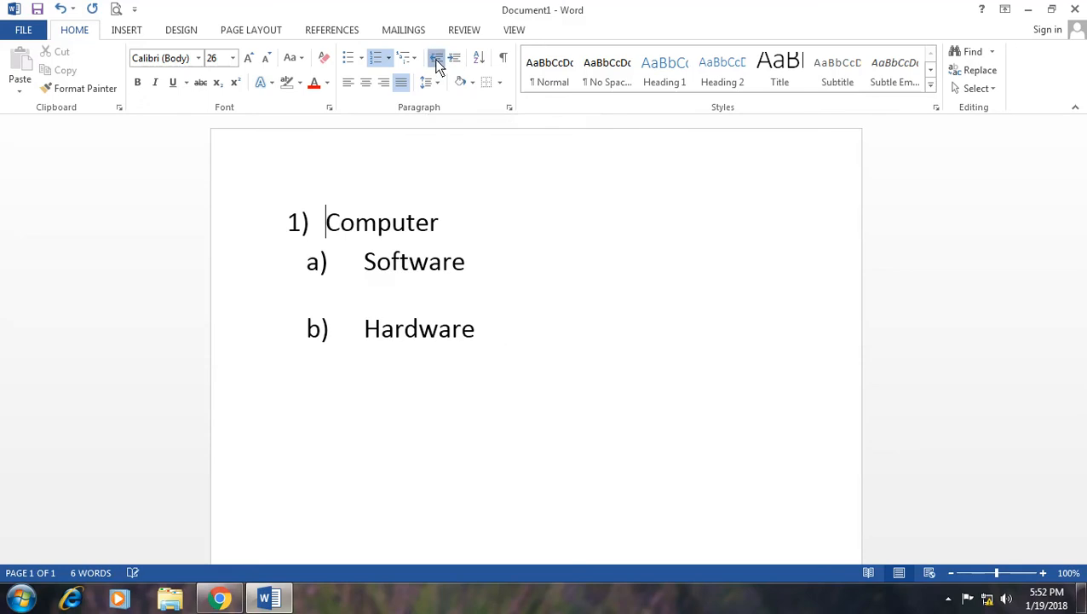
Step: Sort the three list lines by paragraph text in descending order, with no header row
{"action": "left_click_drag", "start_coordinate": [327, 218], "coordinate": [429, 415]}
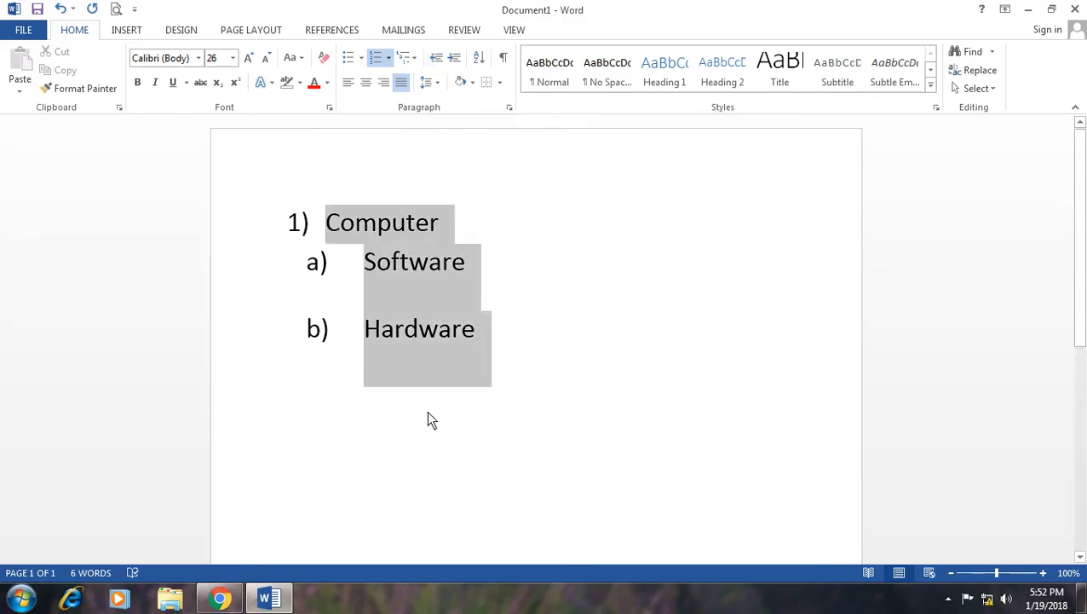
{"action": "left_click", "coordinate": [481, 59]}
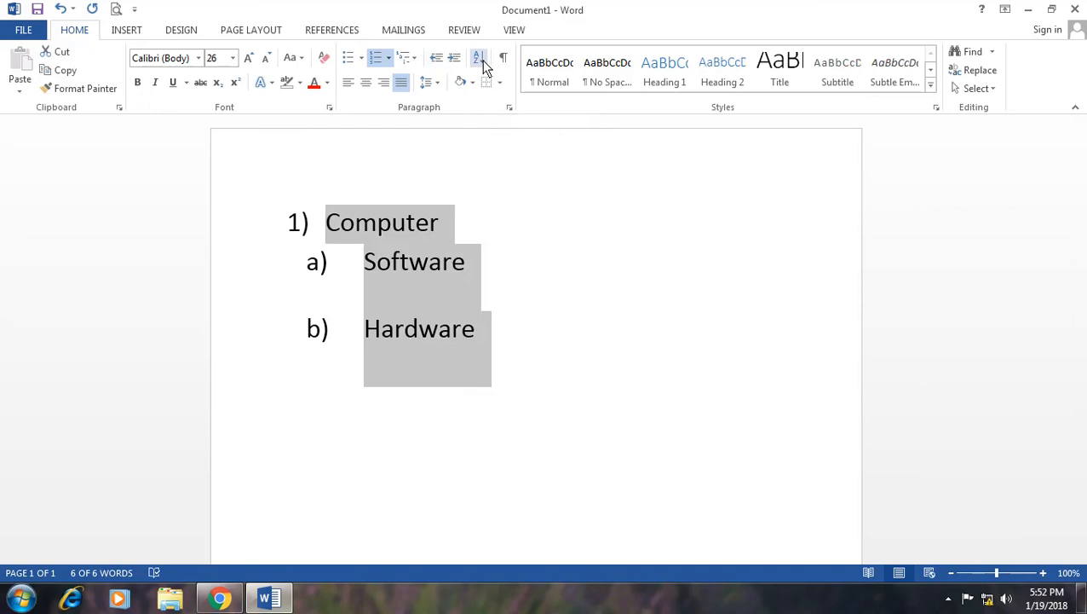
{"action": "left_click", "coordinate": [638, 223]}
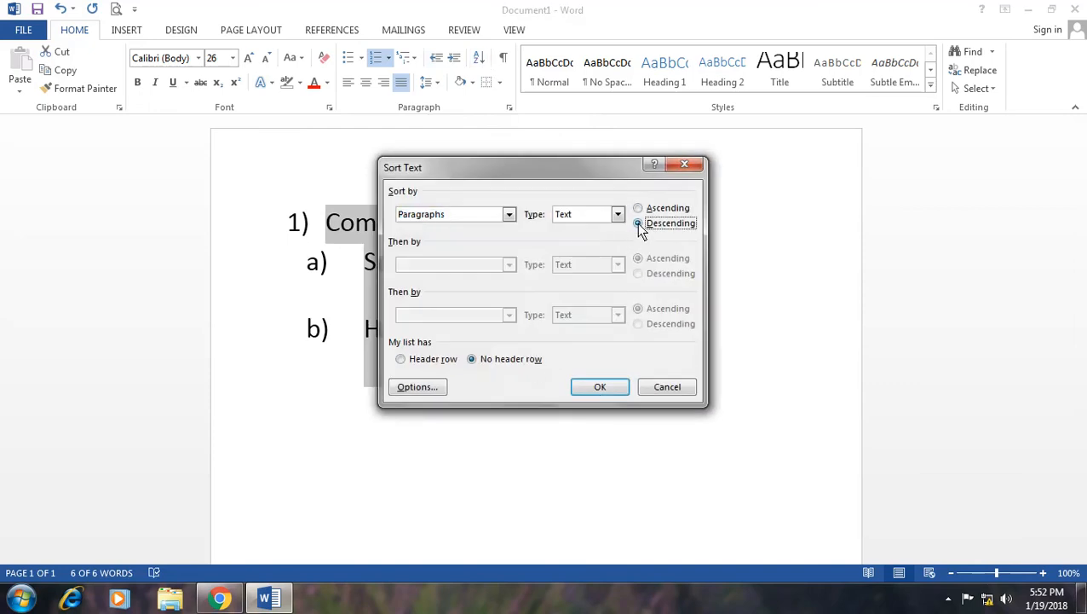
{"action": "left_click", "coordinate": [598, 388]}
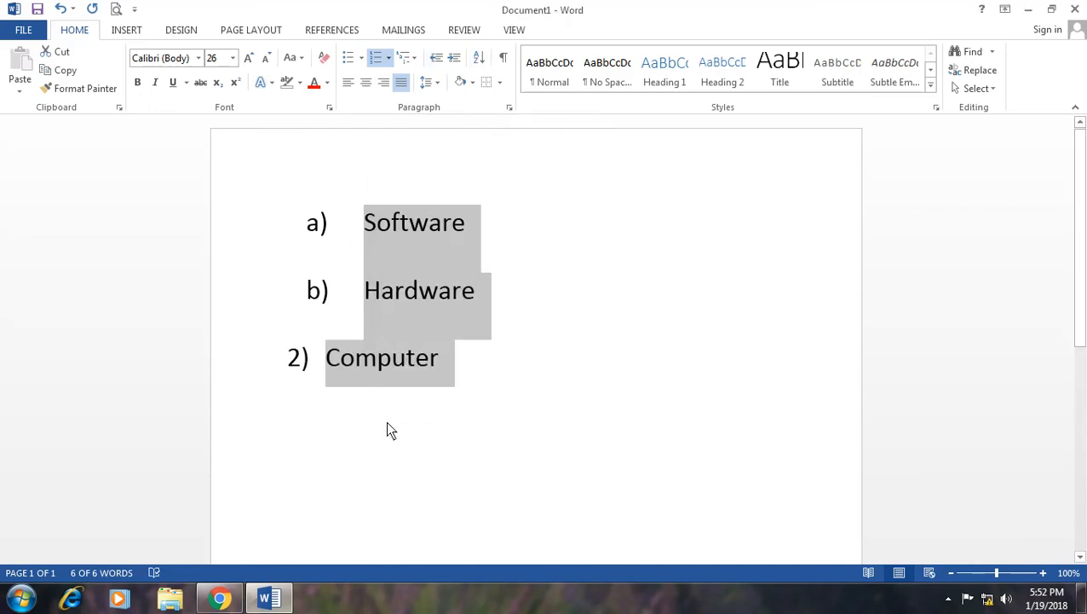
Step: Sort the three list lines by paragraph text in ascending order
{"action": "left_click", "coordinate": [476, 62]}
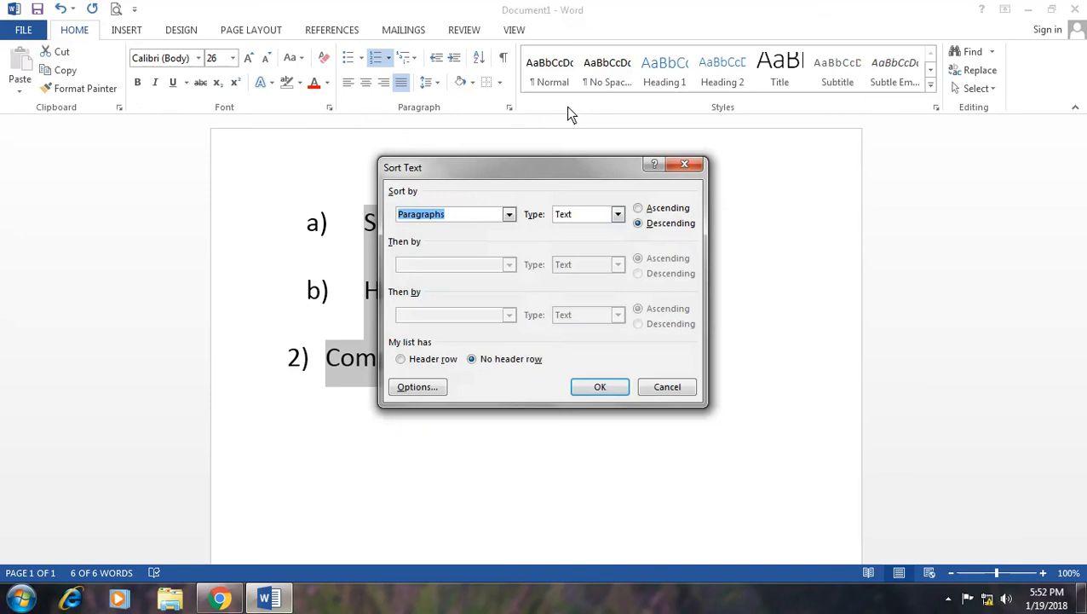
{"action": "left_click", "coordinate": [637, 208]}
{"action": "left_click", "coordinate": [601, 389]}
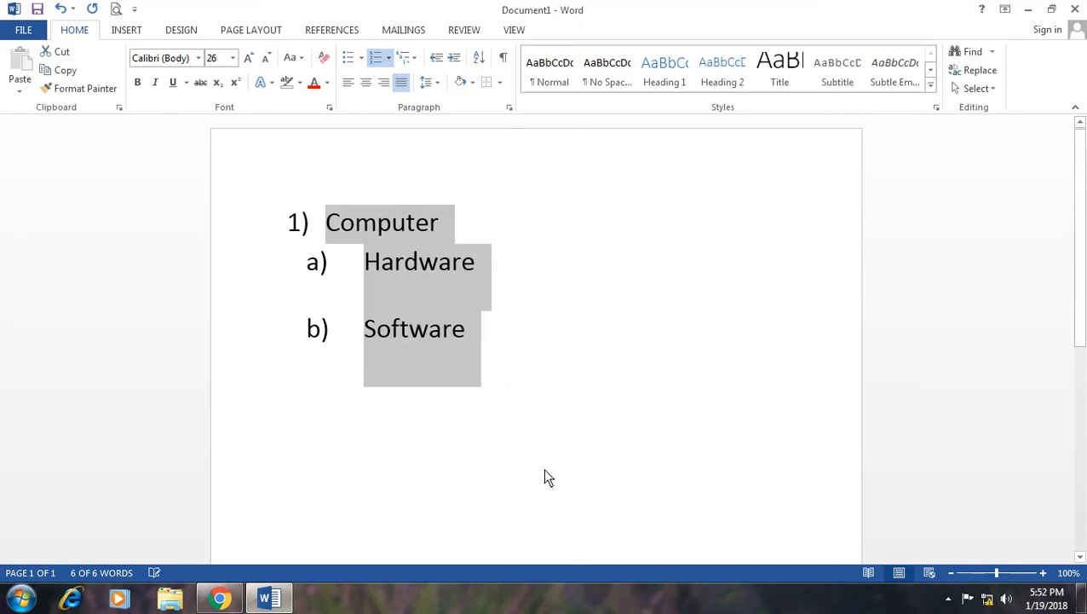
Step: Shade all three list paragraphs with the lightest blue tint of the theme colors
{"action": "left_click", "coordinate": [474, 85]}
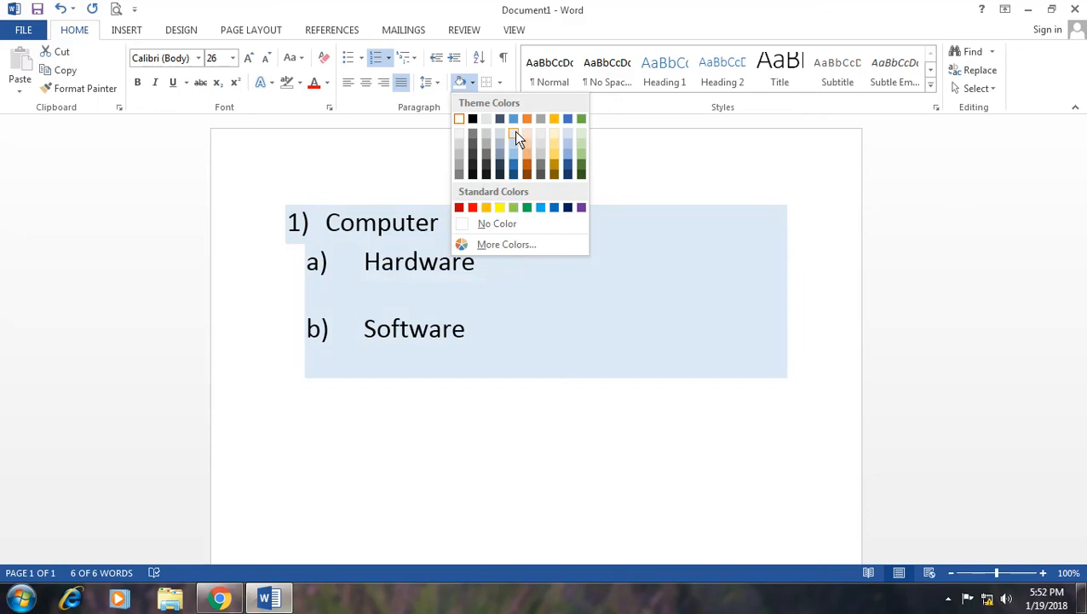
{"action": "left_click", "coordinate": [514, 132]}
{"action": "left_click", "coordinate": [549, 211]}
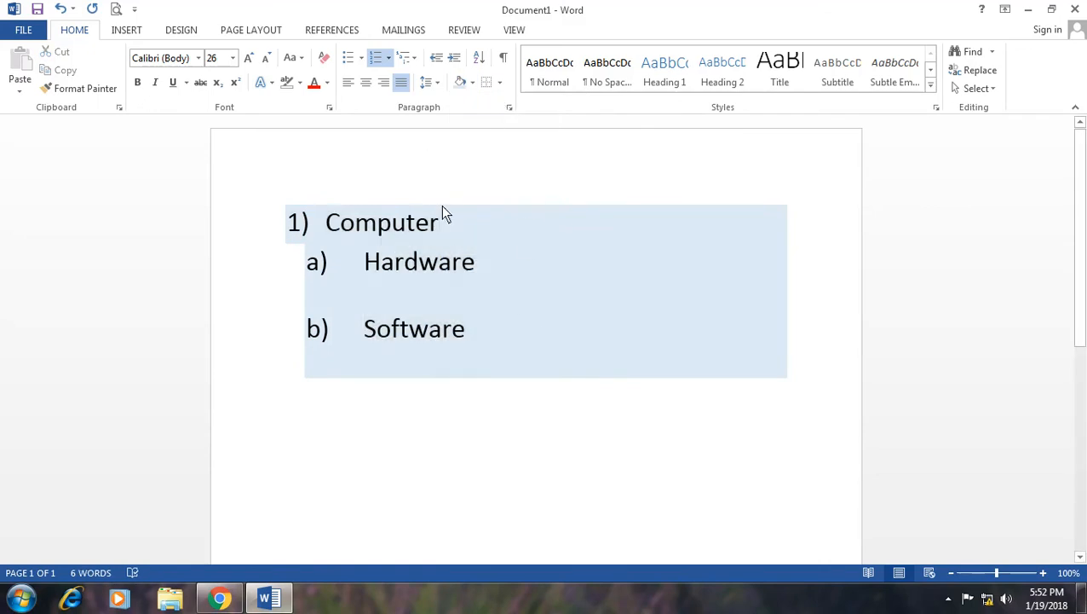
Step: Apply All Borders to the three shaded list lines and look over the other border options
{"action": "left_click_drag", "start_coordinate": [347, 256], "coordinate": [439, 339]}
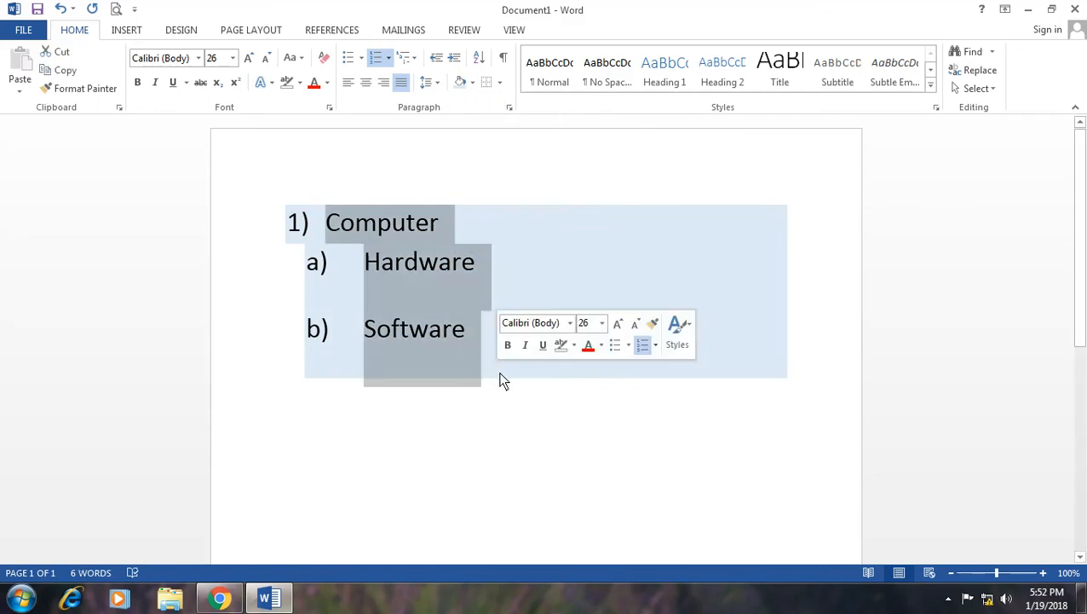
{"action": "left_click", "coordinate": [499, 85]}
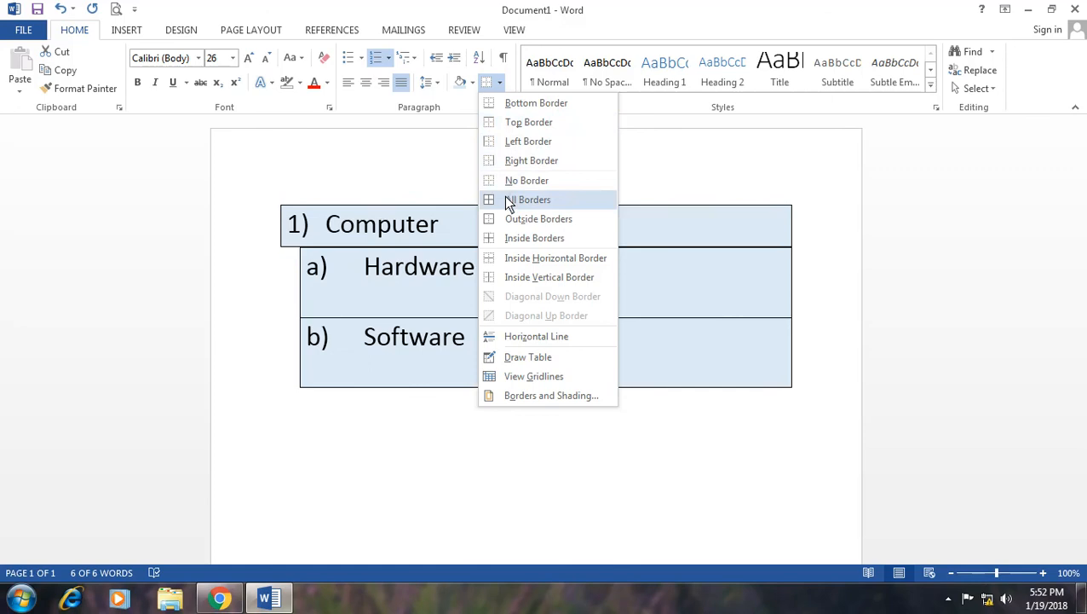
{"action": "left_click", "coordinate": [507, 200]}
{"action": "left_click", "coordinate": [499, 81]}
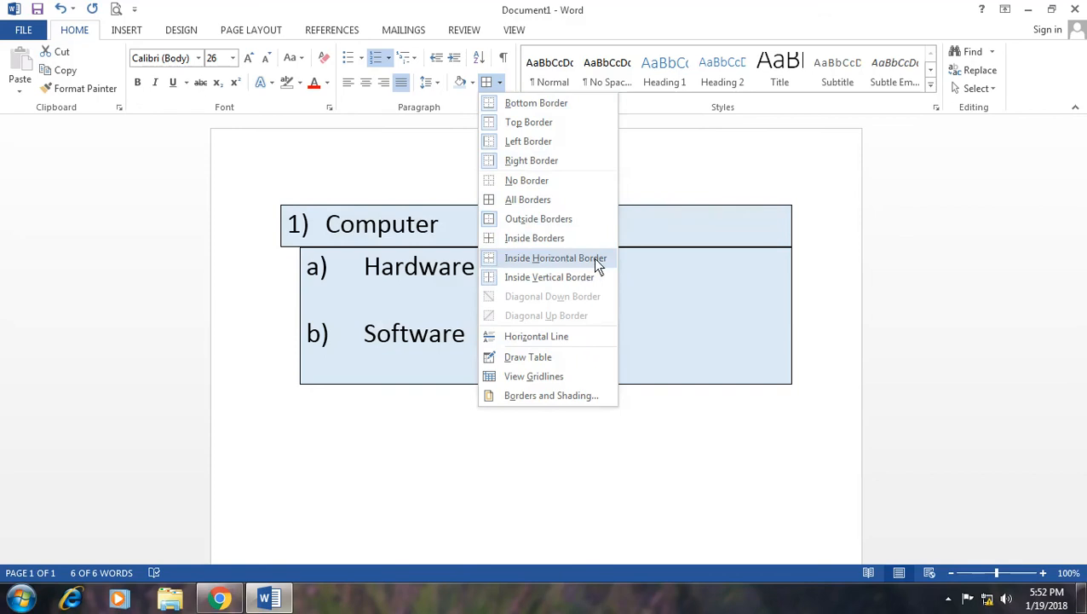
{"action": "left_click", "coordinate": [682, 184]}
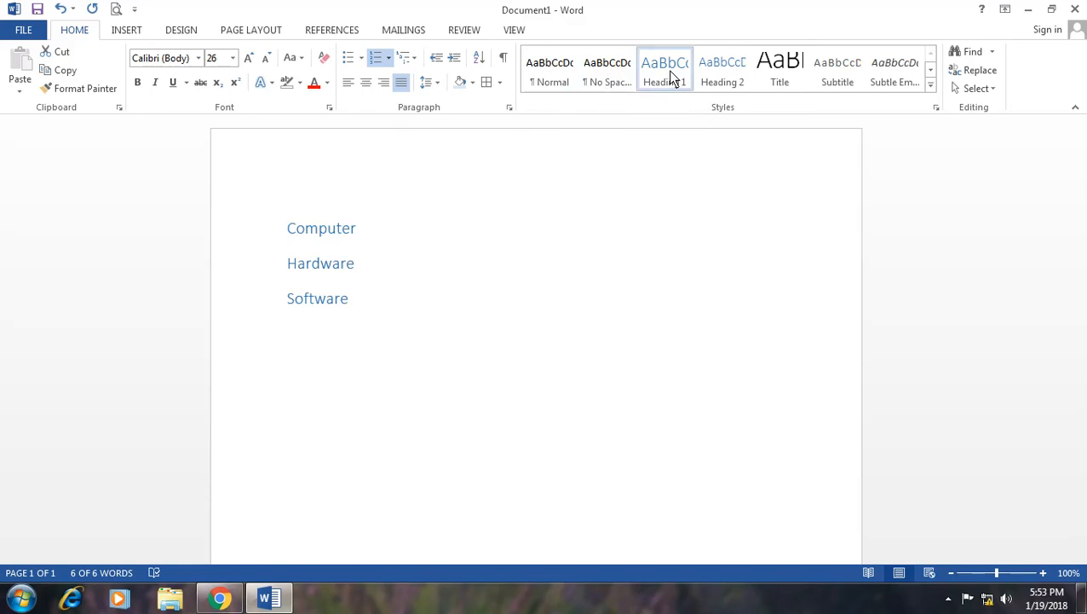
Step: Apply the Heading 1 style to all three lines, followed by the Intense Reference style
{"action": "left_click", "coordinate": [671, 78]}
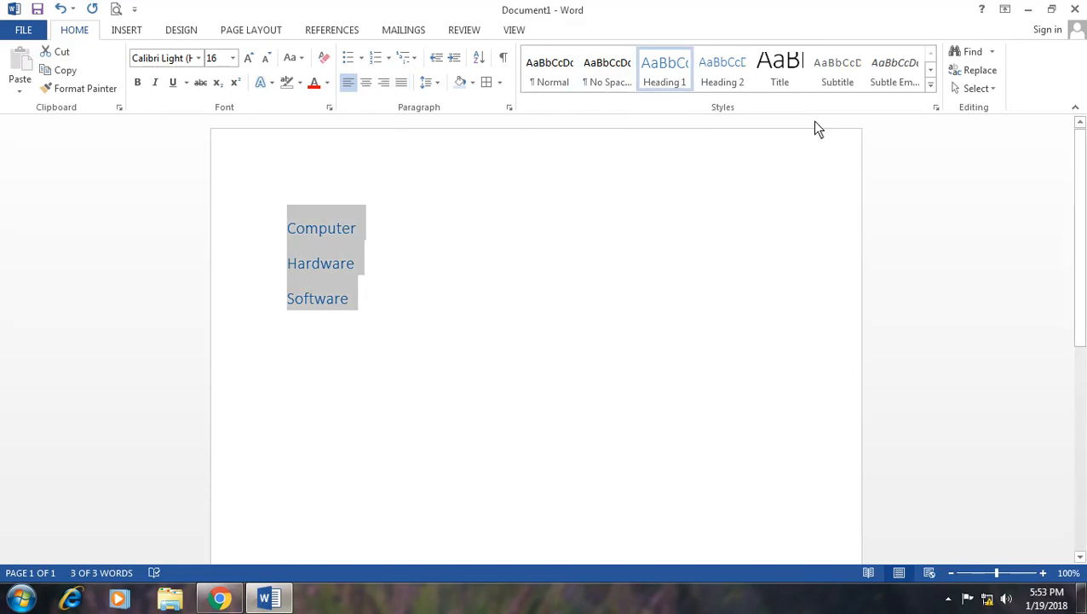
{"action": "left_click", "coordinate": [931, 85]}
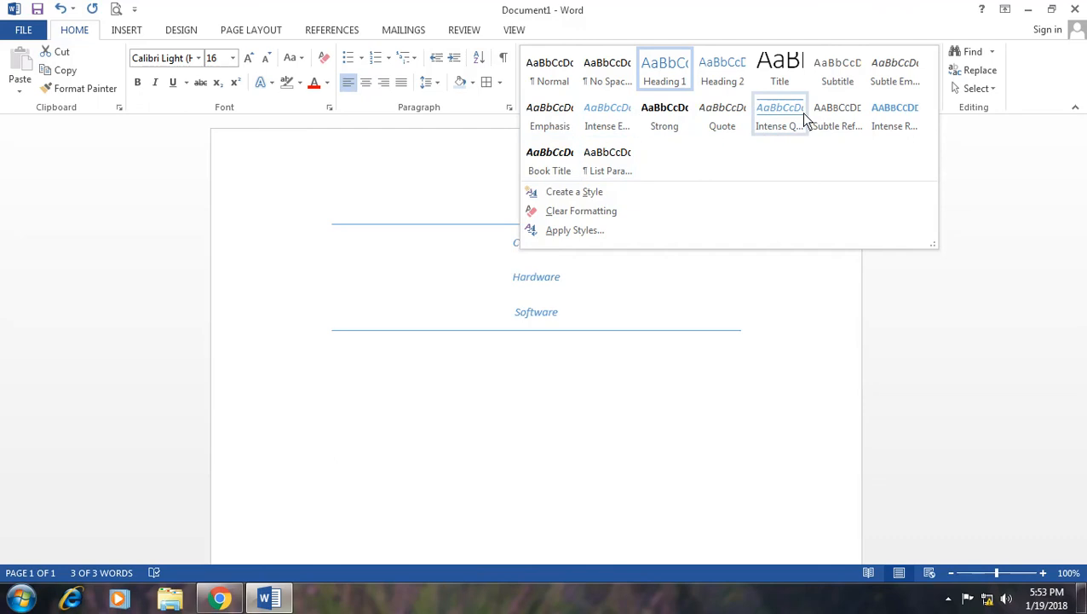
{"action": "left_click", "coordinate": [883, 119]}
{"action": "left_click", "coordinate": [558, 298]}
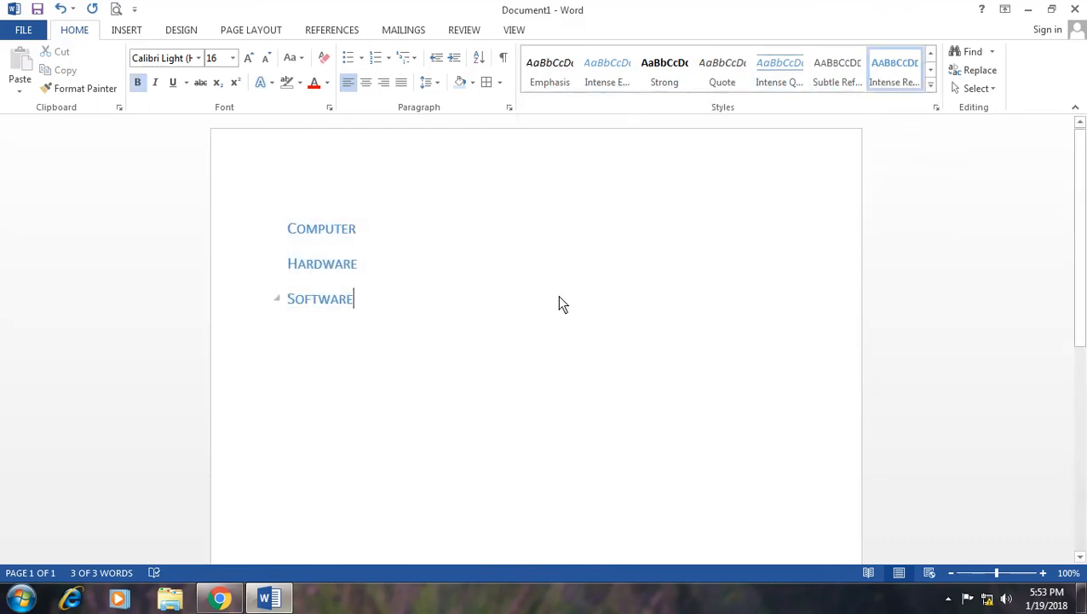
Step: Search the document for "ware" and close the search pane
{"action": "left_click", "coordinate": [969, 56]}
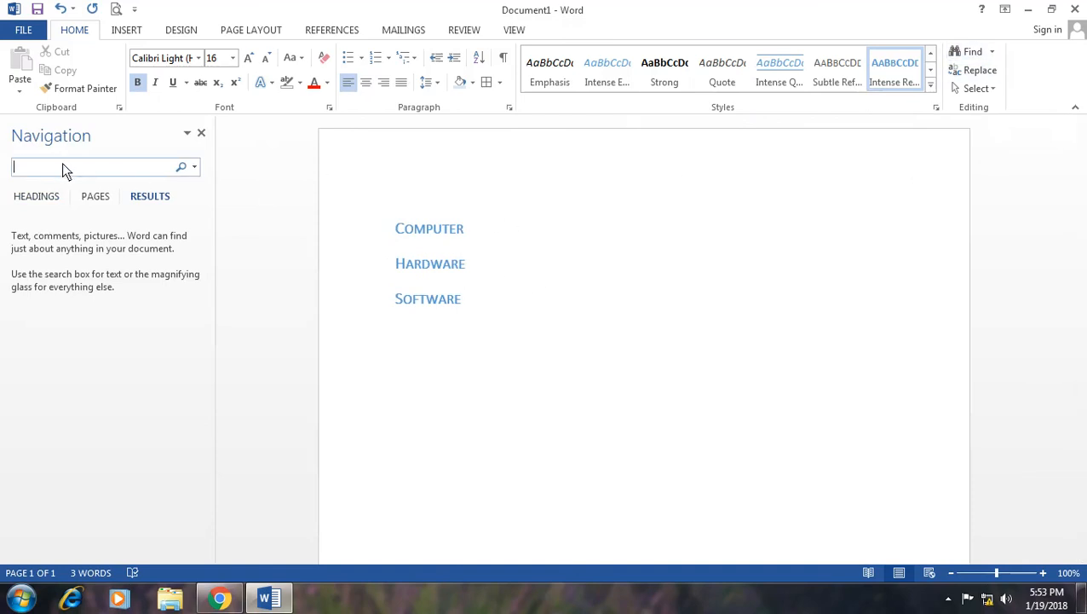
{"action": "type", "text": "ware"}
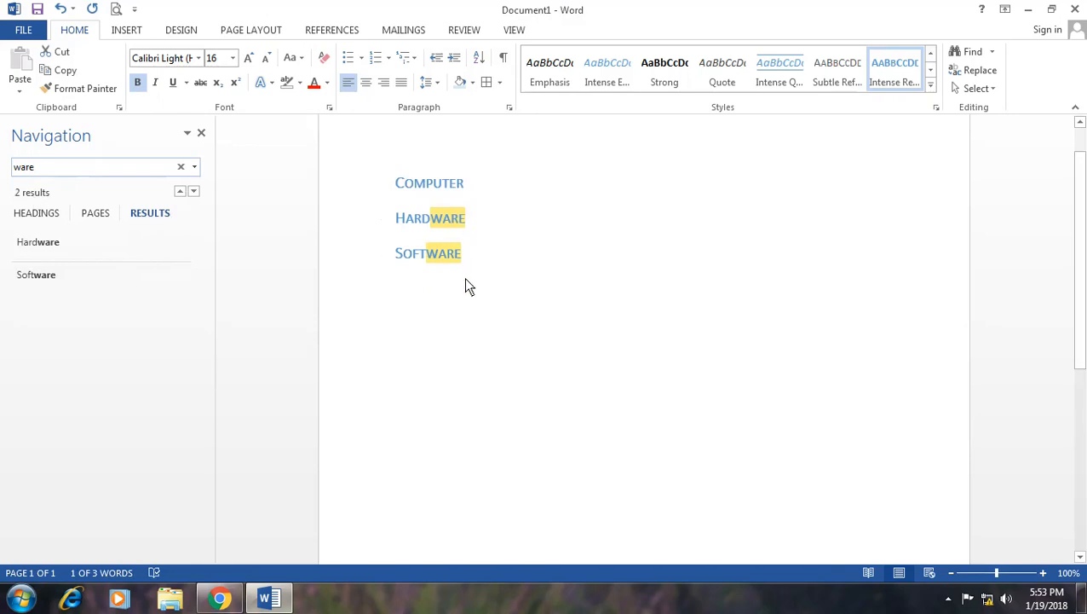
{"action": "left_click", "coordinate": [200, 133]}
Step: Set up a find-and-replace with "Ware" as the search text and "Tare" as the replacement
{"action": "left_click", "coordinate": [976, 73]}
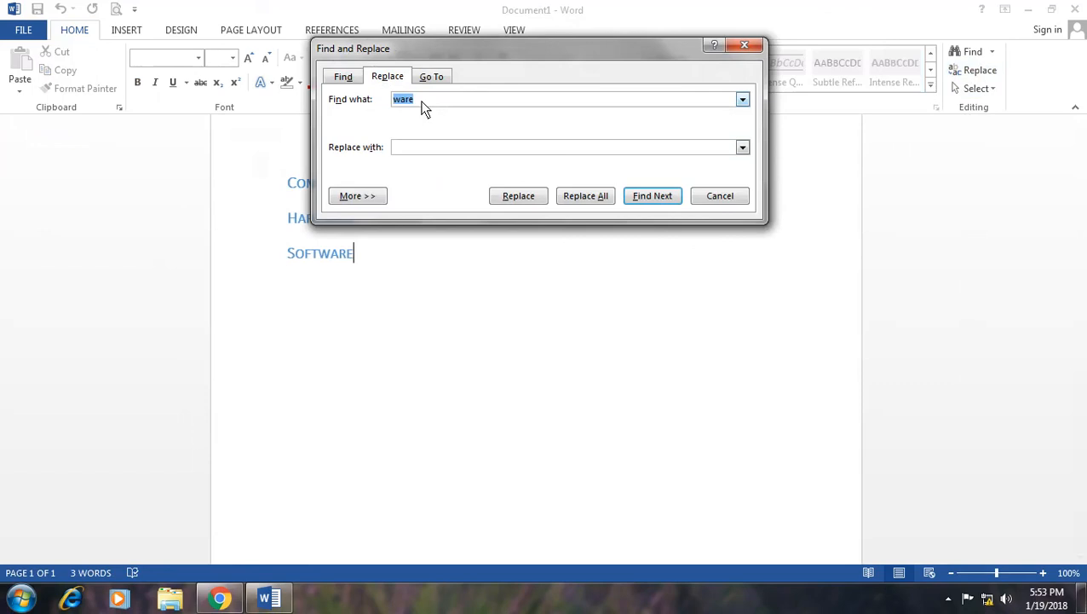
{"action": "type", "text": "T"}
{"action": "key", "text": "BackSpace"}
{"action": "key", "text": "BackSpace"}
{"action": "key", "text": "BackSpace"}
{"action": "key", "text": "BackSpace"}
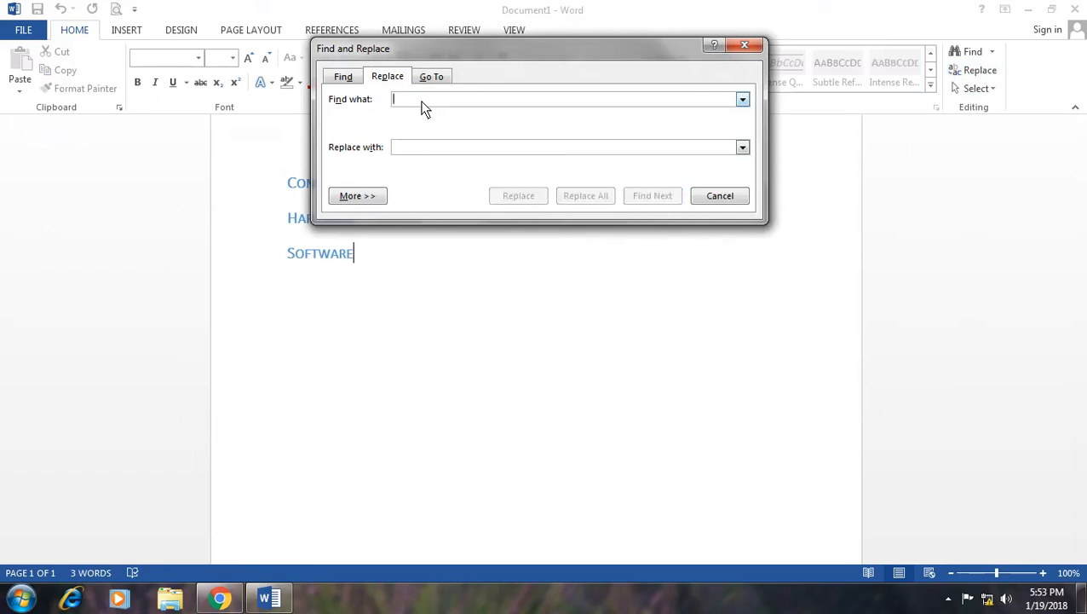
{"action": "type", "text": "Ware"}
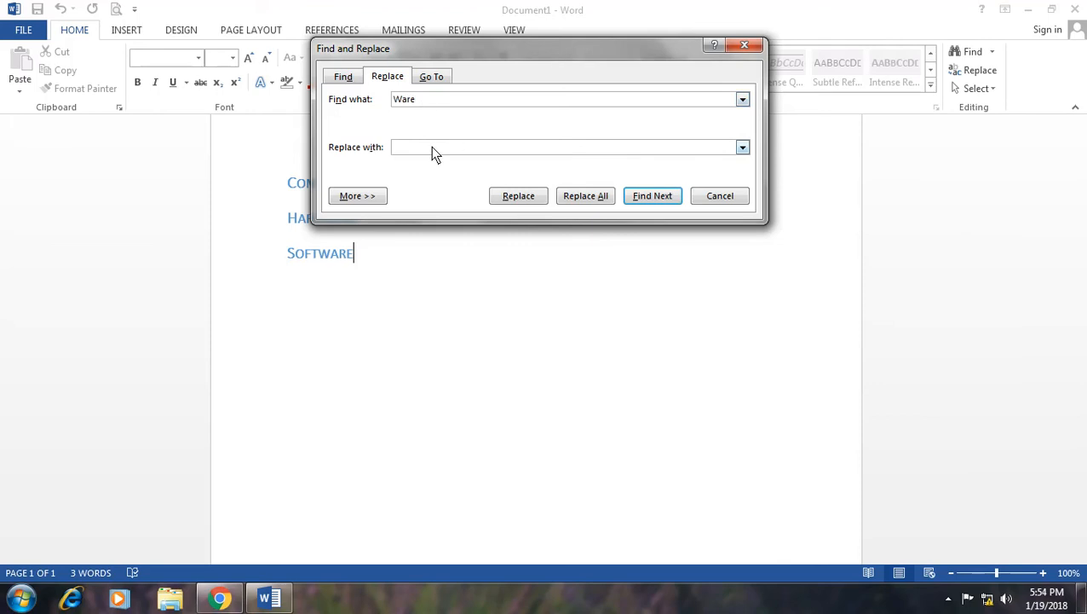
{"action": "type", "text": "Tare"}
Step: Replace all occurrences of "Ware" with "Tare" in the document and close the Find and Replace dialog
{"action": "left_click_drag", "start_coordinate": [497, 62], "coordinate": [605, 59]}
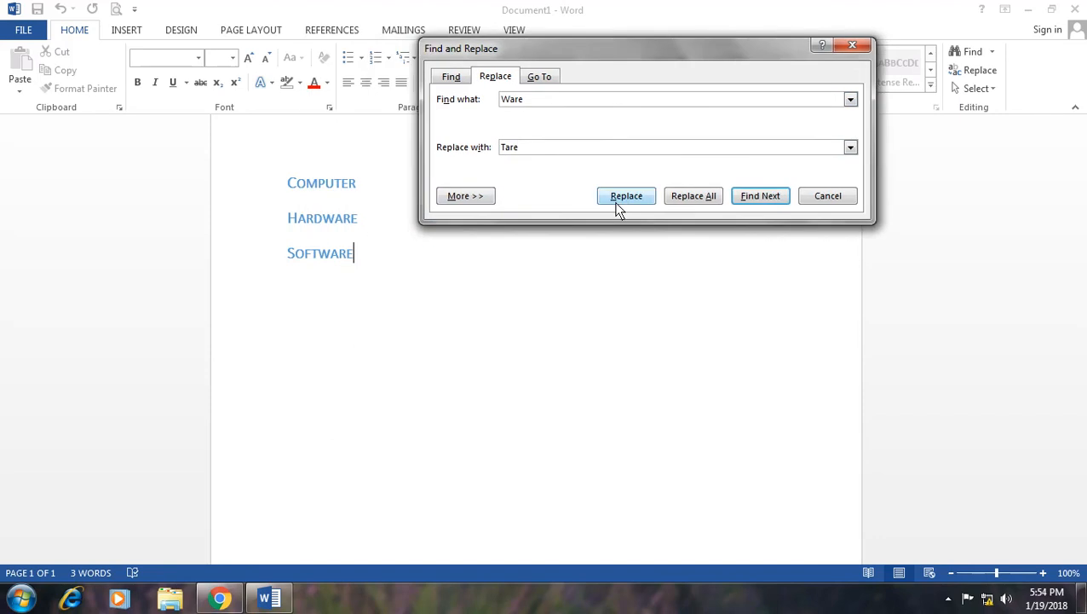
{"action": "left_click", "coordinate": [694, 201]}
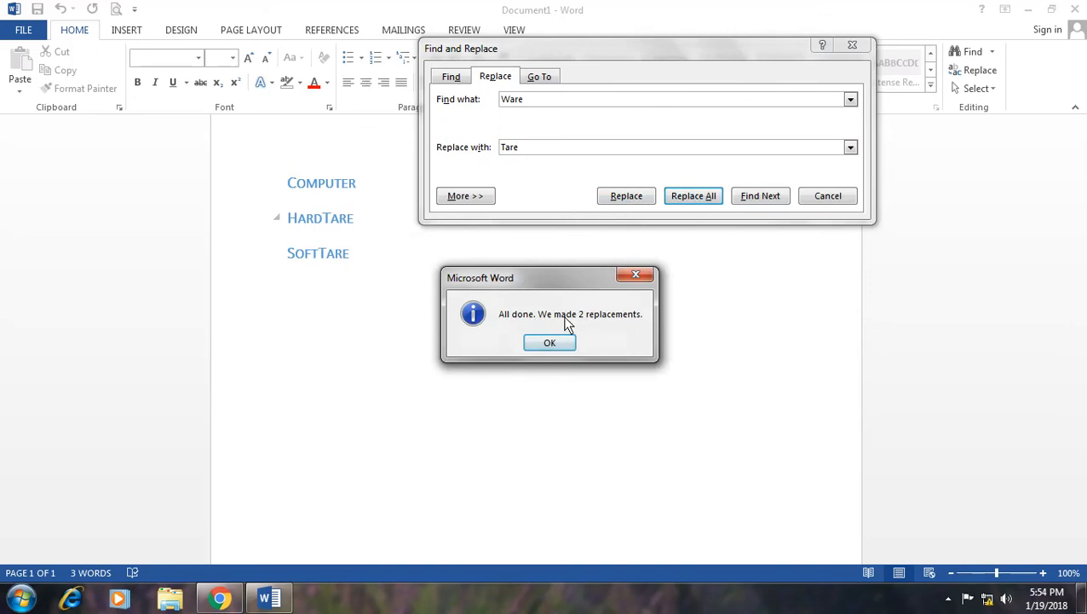
{"action": "left_click", "coordinate": [573, 342]}
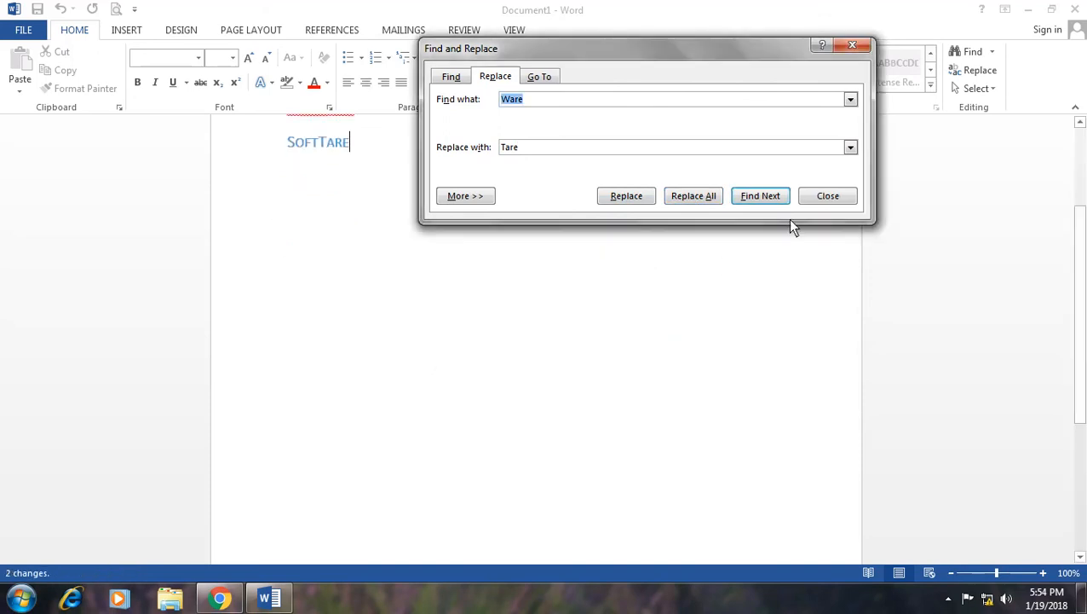
{"action": "left_click", "coordinate": [829, 199]}
{"action": "scroll", "coordinate": [533, 307], "scroll_direction": "up", "scroll_amount": 1}
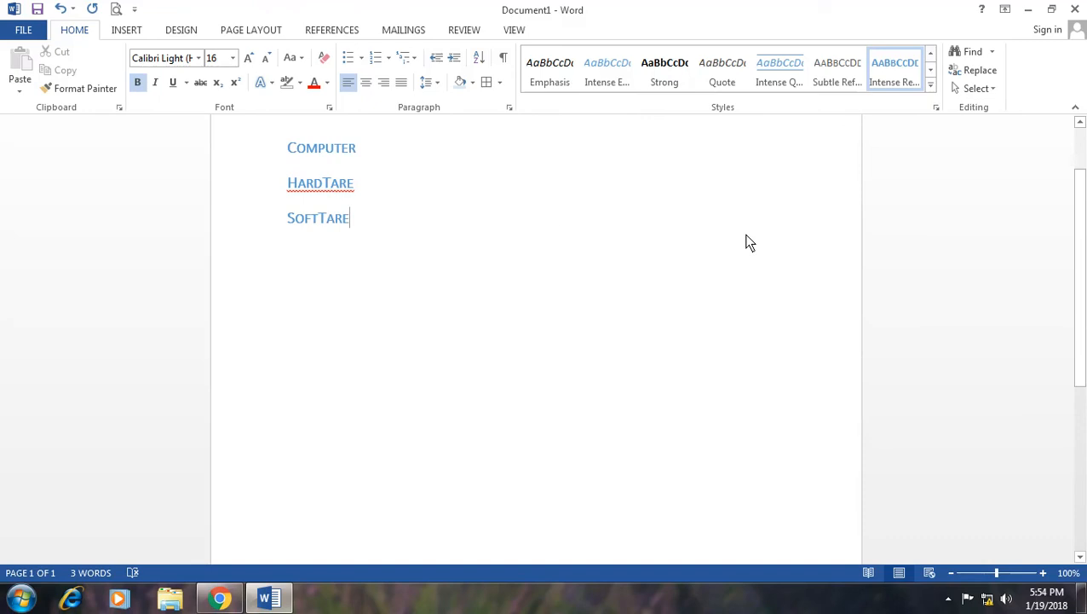
Step: Select all the text in the document with the Select All command
{"action": "left_click", "coordinate": [985, 89]}
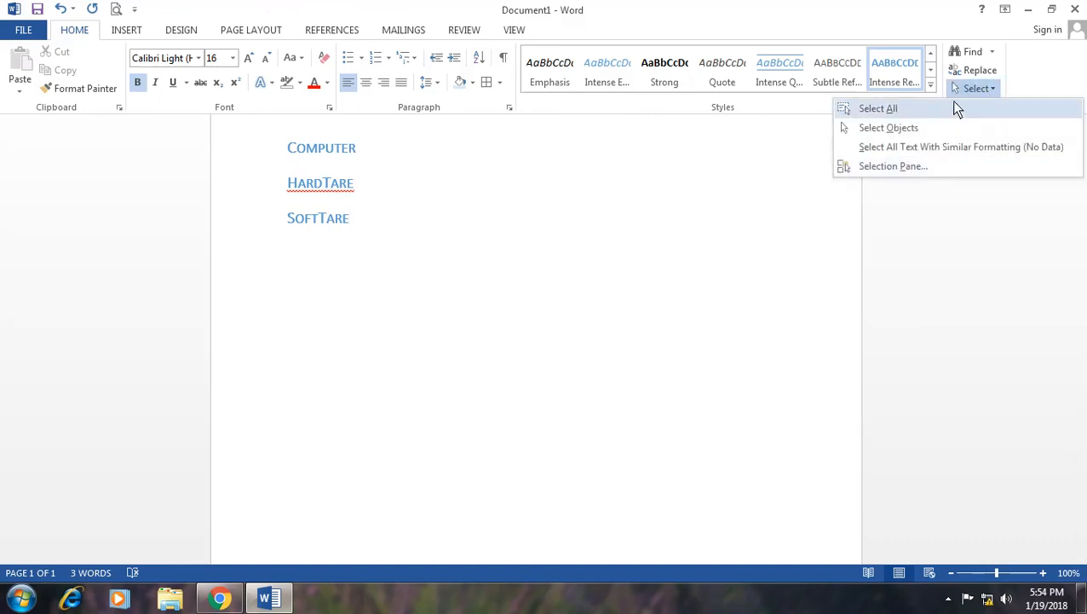
{"action": "left_click", "coordinate": [887, 109]}
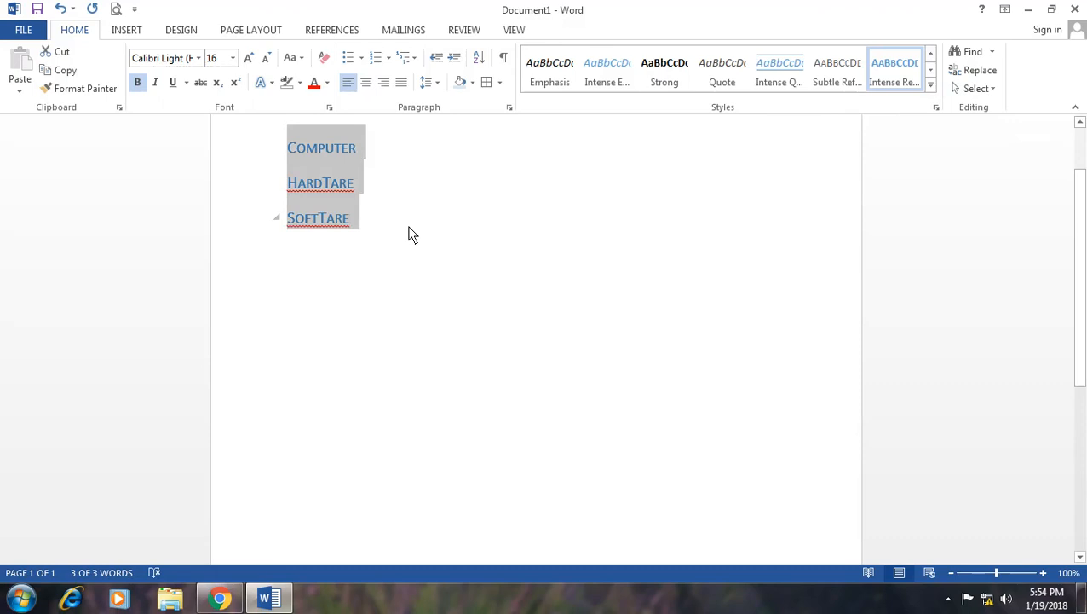
{"action": "left_click", "coordinate": [948, 601]}
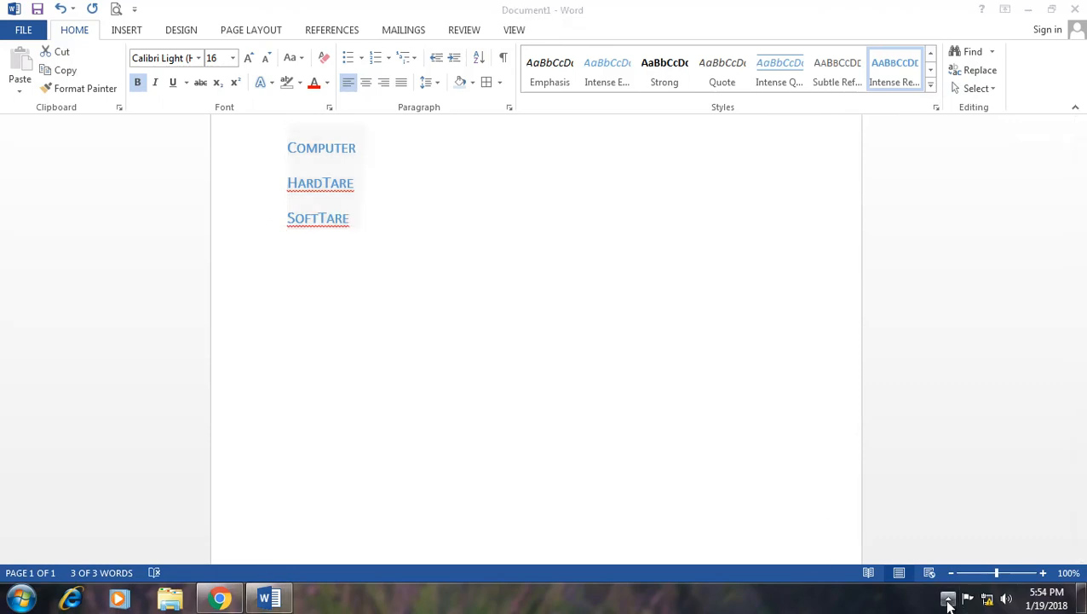